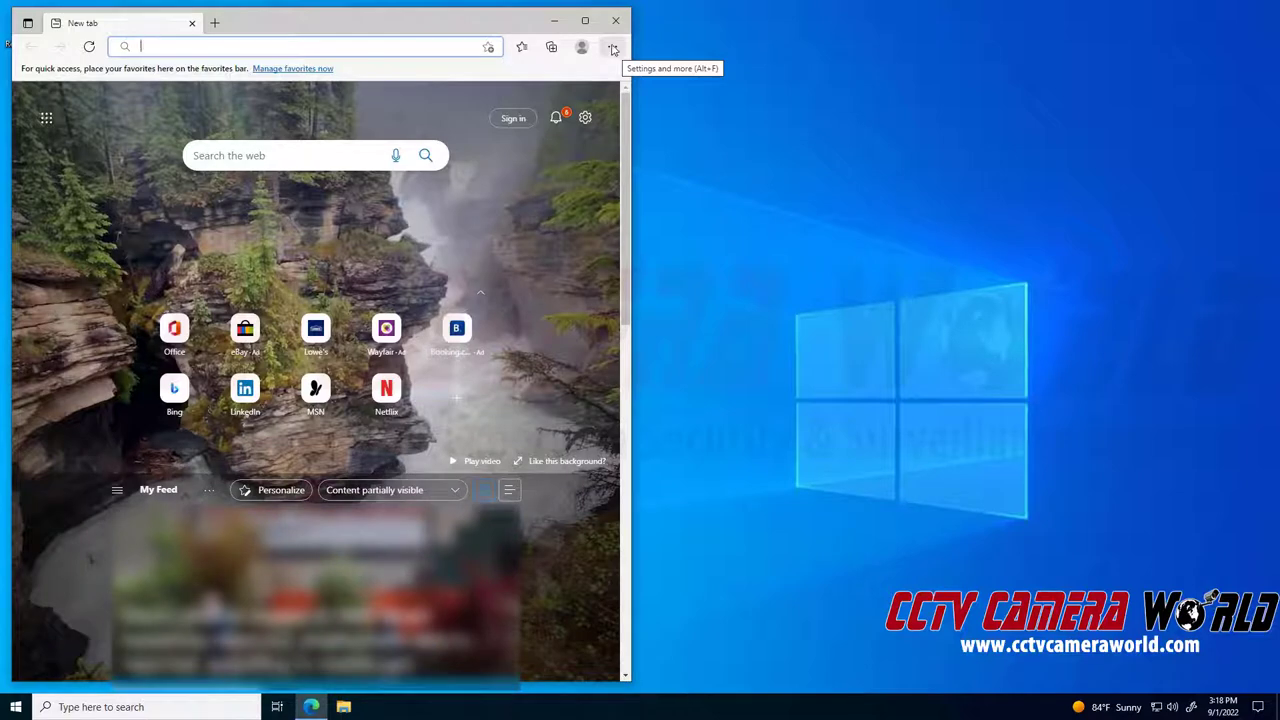
Maximize Edge and go to Settings > Default browser, highlighting the Internet Explorer compatibility options
{"action": "left_click", "coordinate": [586, 21]}
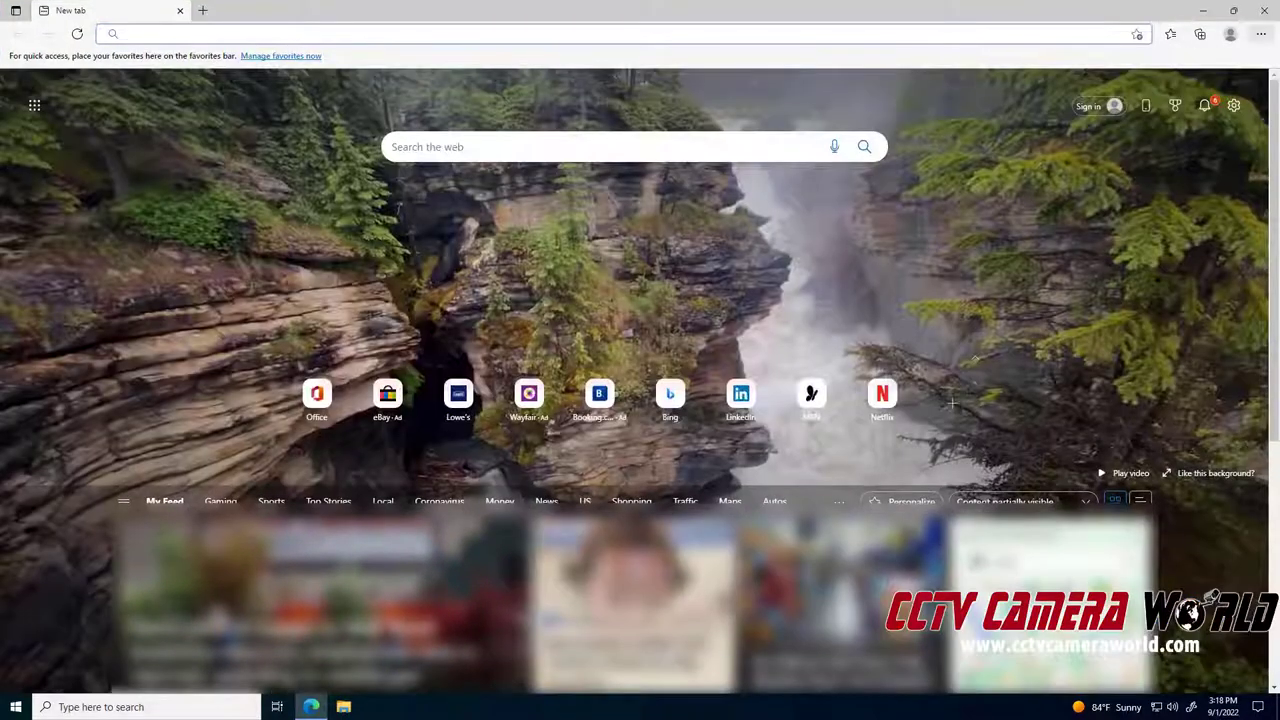
{"action": "left_click", "coordinate": [1262, 35]}
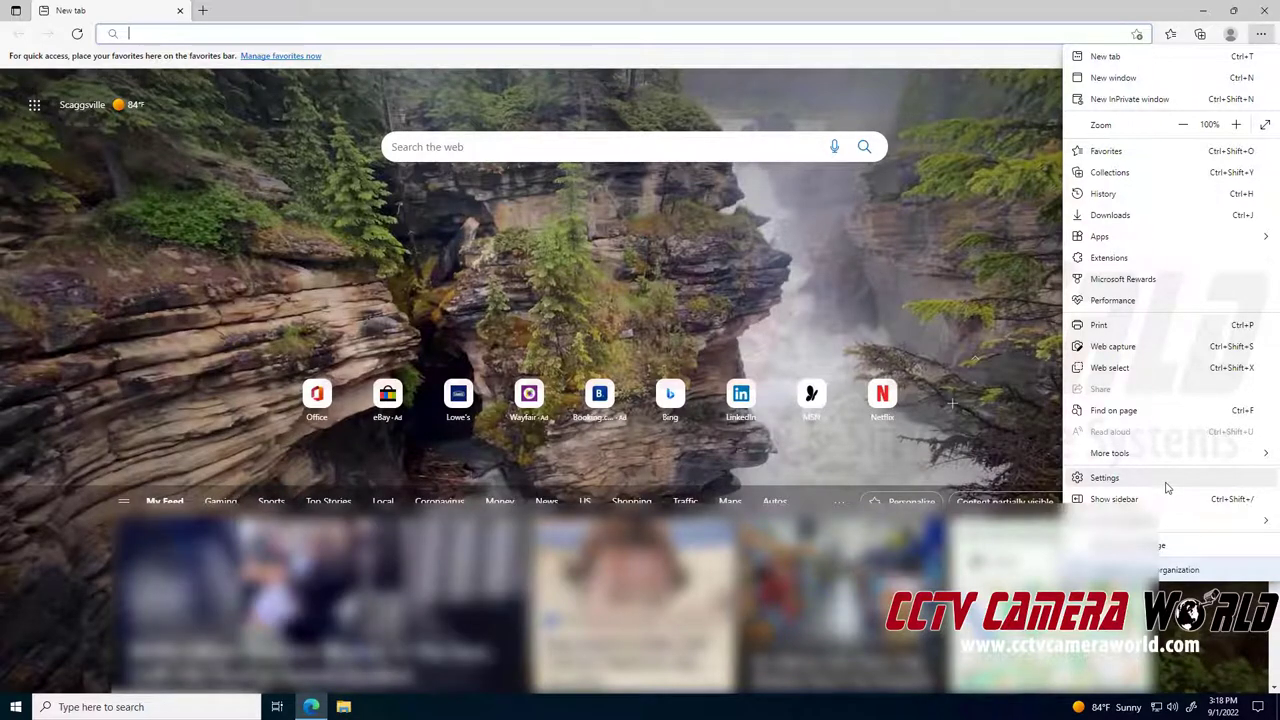
{"action": "left_click", "coordinate": [1160, 478]}
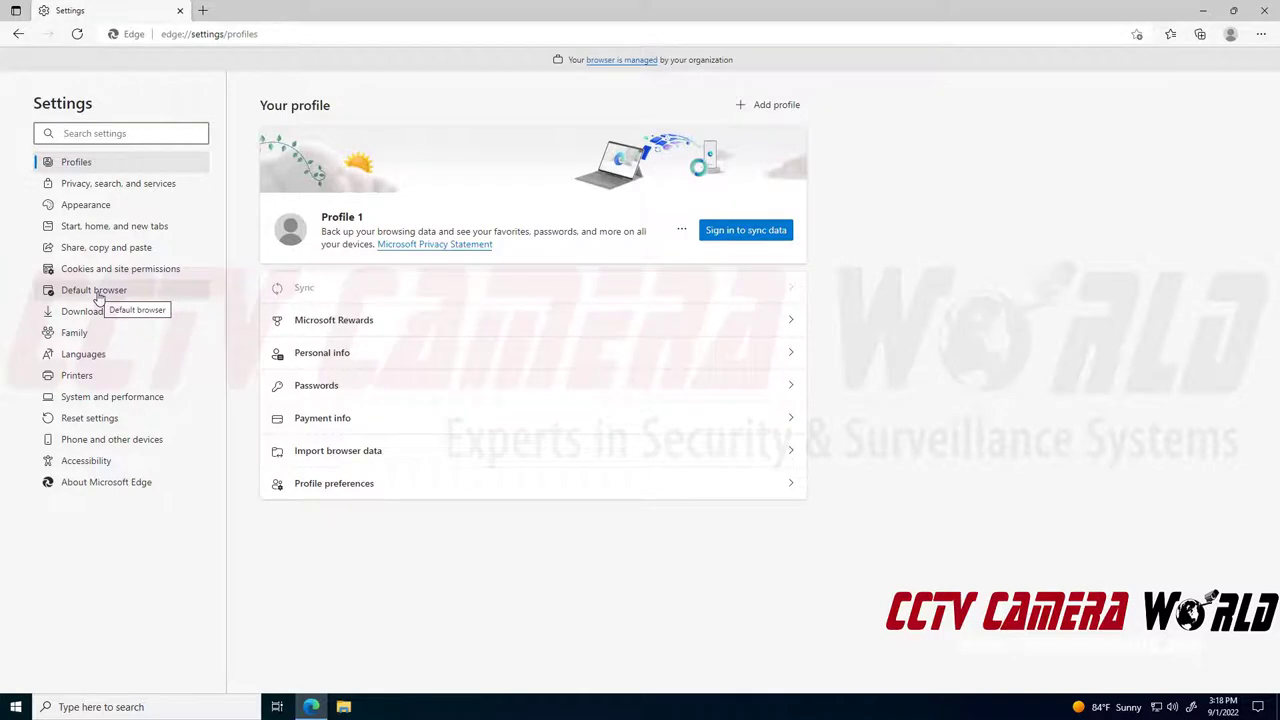
{"action": "left_click", "coordinate": [98, 298]}
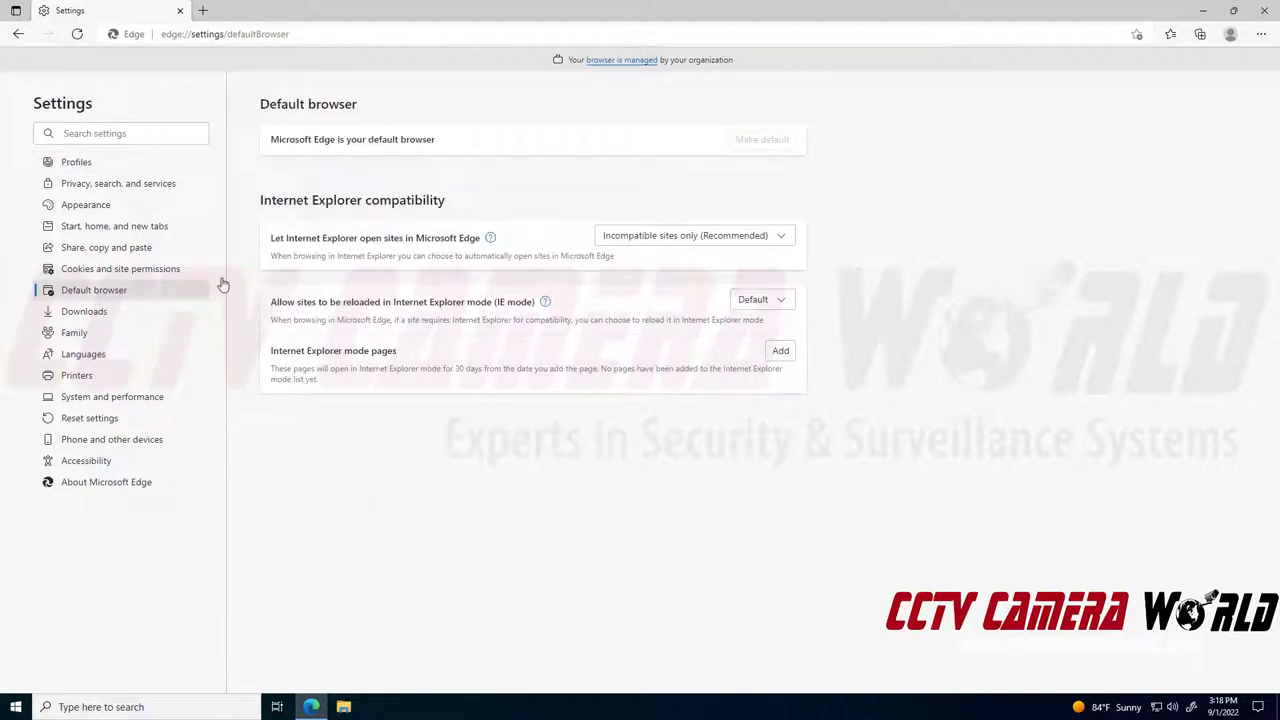
{"action": "left_click_drag", "start_coordinate": [272, 240], "coordinate": [482, 241]}
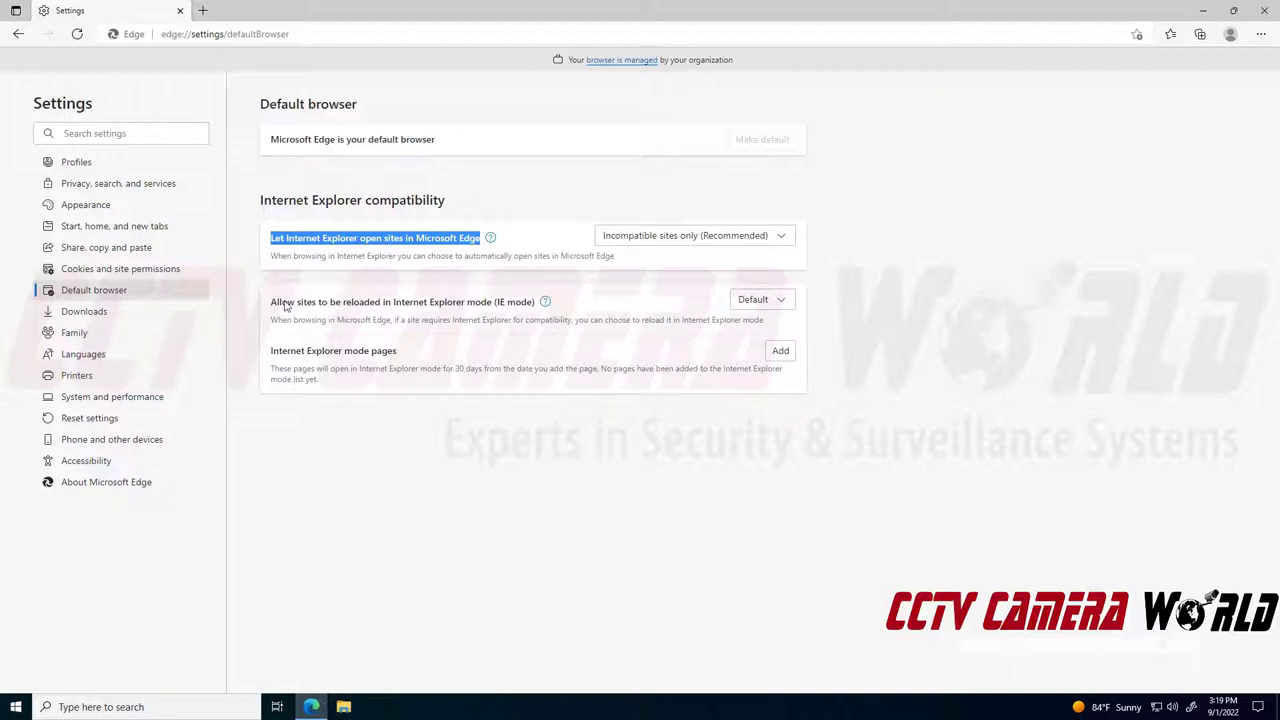
{"action": "left_click_drag", "start_coordinate": [271, 303], "coordinate": [531, 305]}
Set 'Allow sites to be reloaded in Internet Explorer mode' to Allow and restart Edge
{"action": "left_click", "coordinate": [531, 305]}
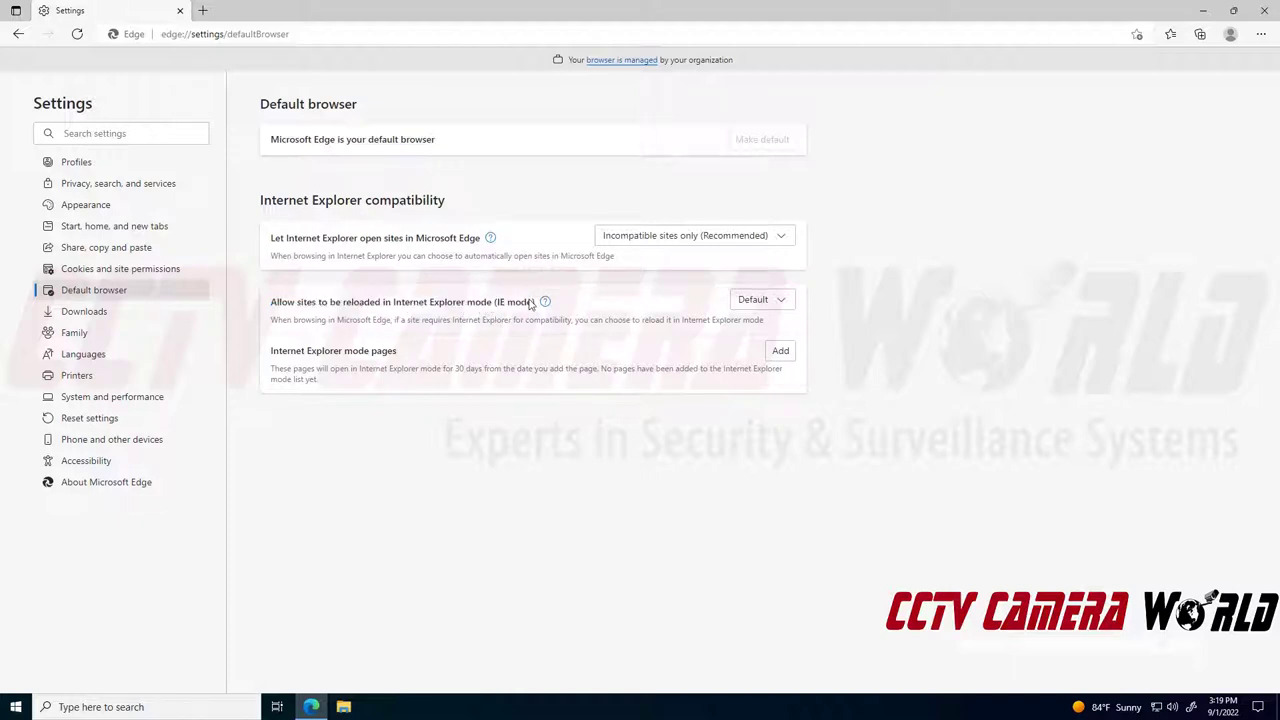
{"action": "left_click", "coordinate": [768, 300]}
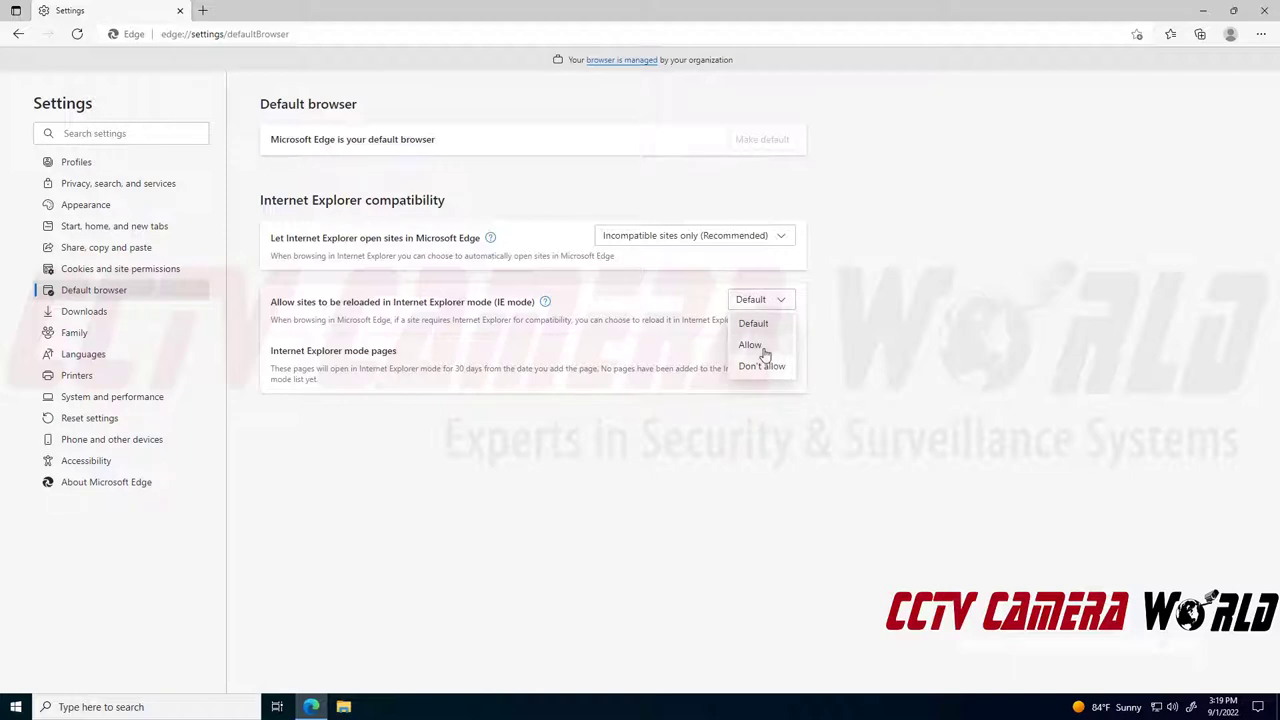
{"action": "left_click", "coordinate": [752, 345]}
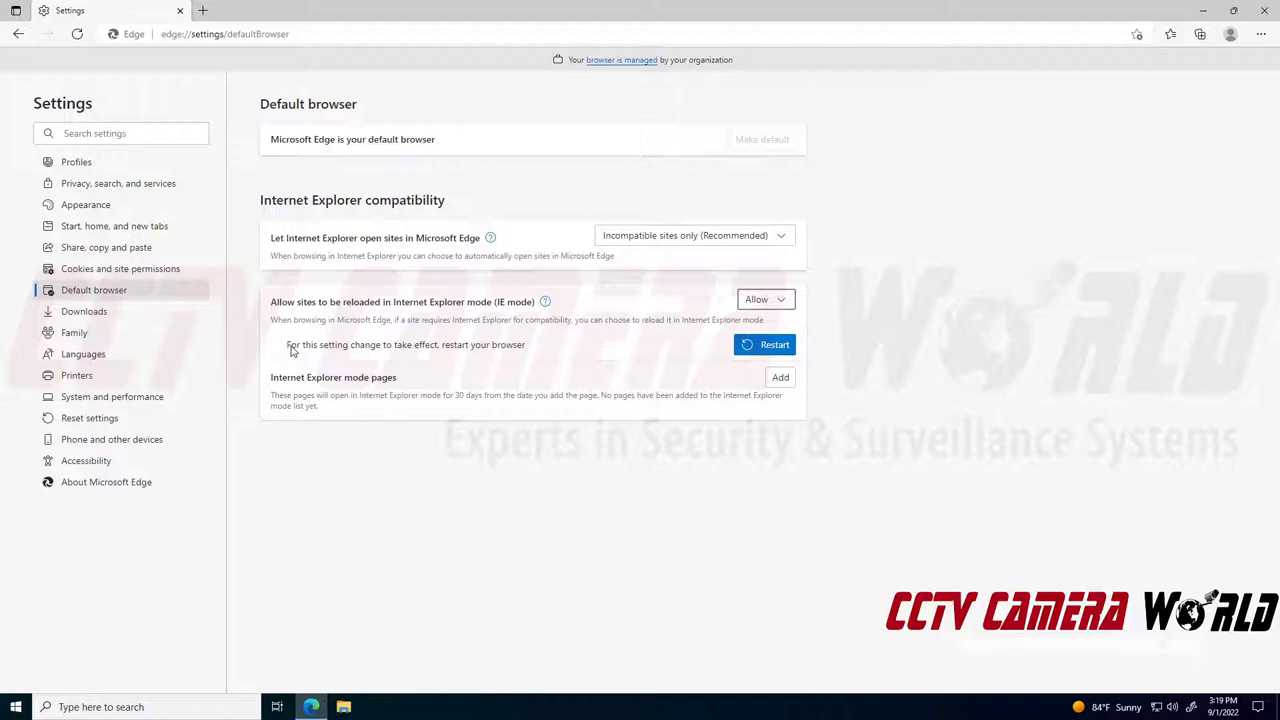
{"action": "left_click_drag", "start_coordinate": [290, 347], "coordinate": [514, 347]}
{"action": "left_click", "coordinate": [514, 347]}
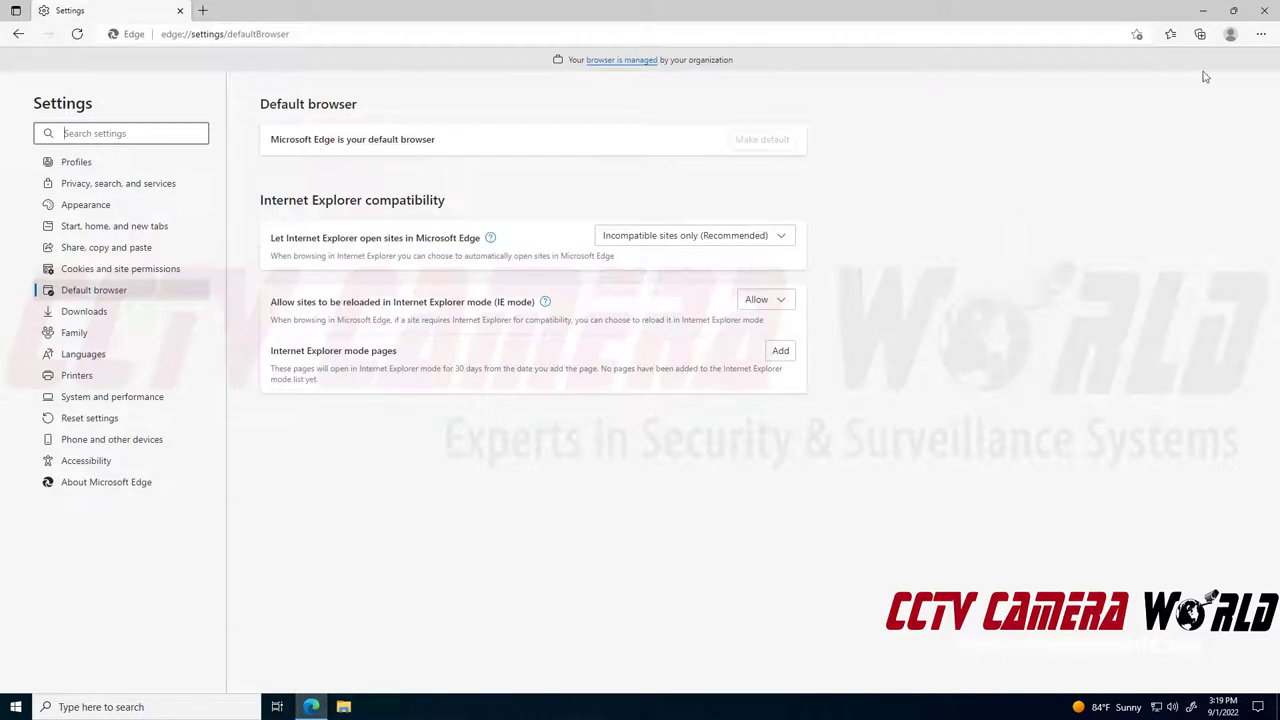
{"action": "left_click", "coordinate": [1261, 34]}
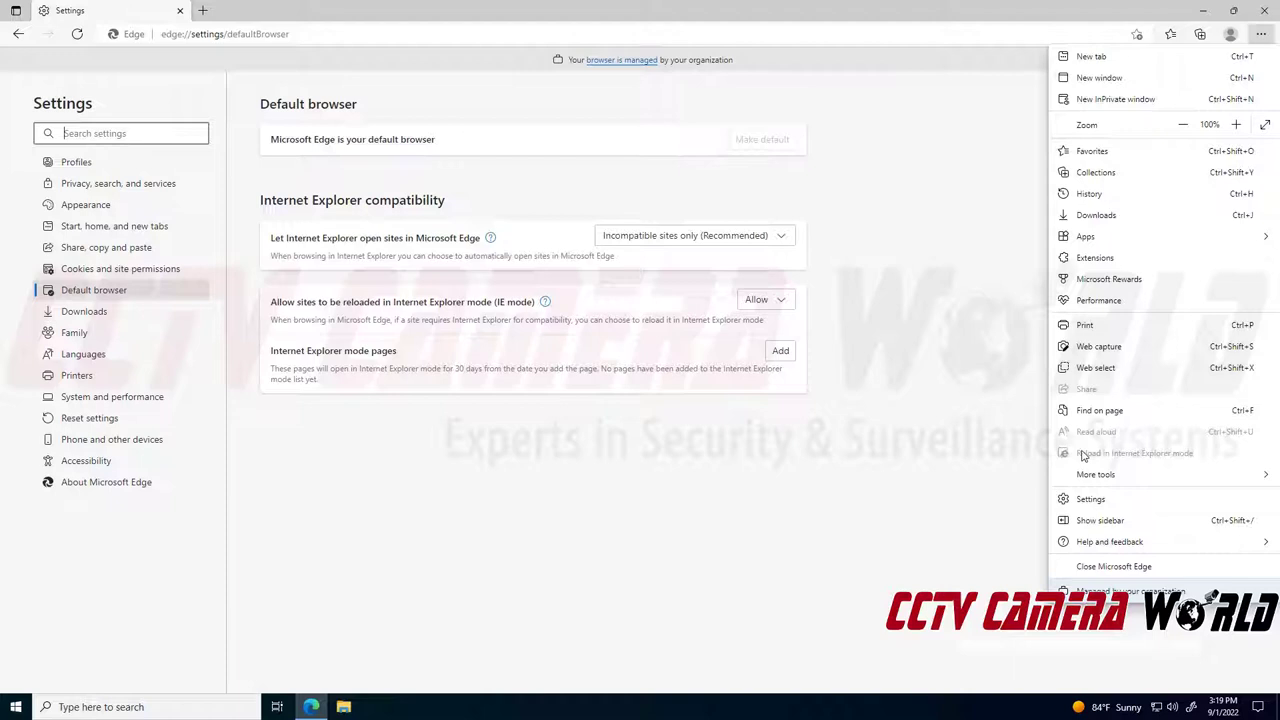
In a new tab with Settings closed, load the camera at 192.168.1.109
{"action": "left_click", "coordinate": [208, 17]}
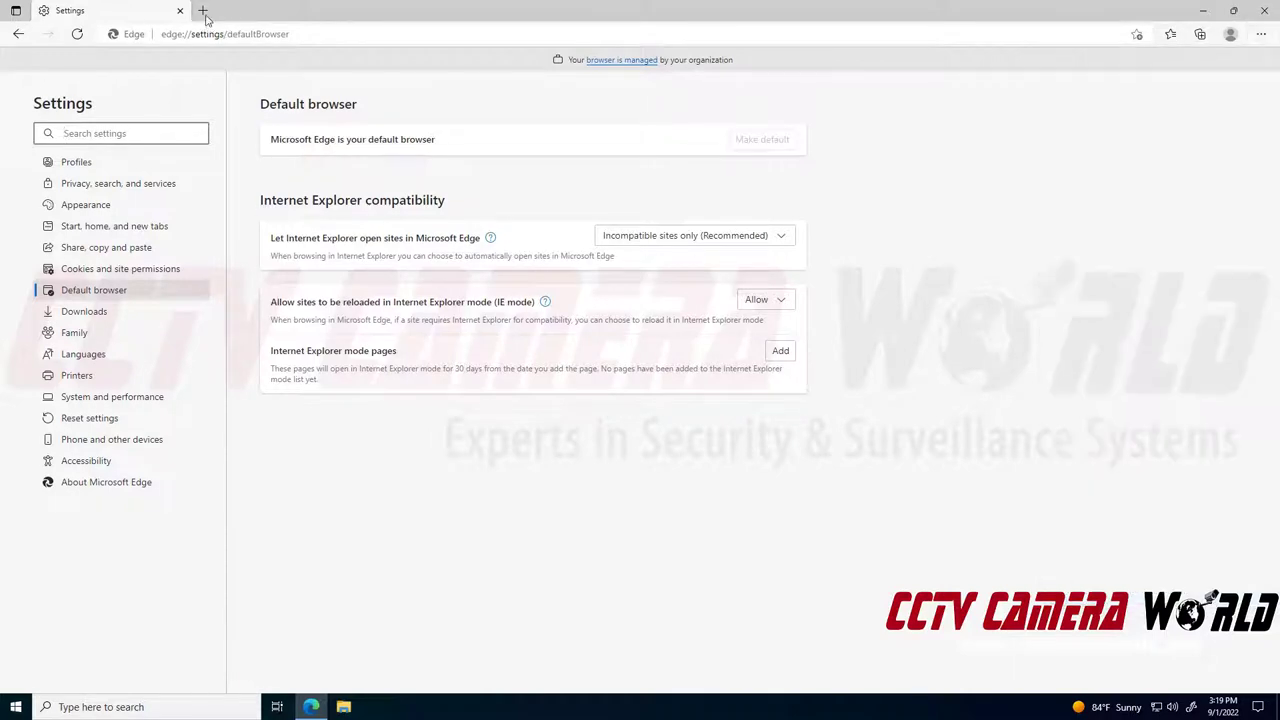
{"action": "left_click", "coordinate": [203, 11]}
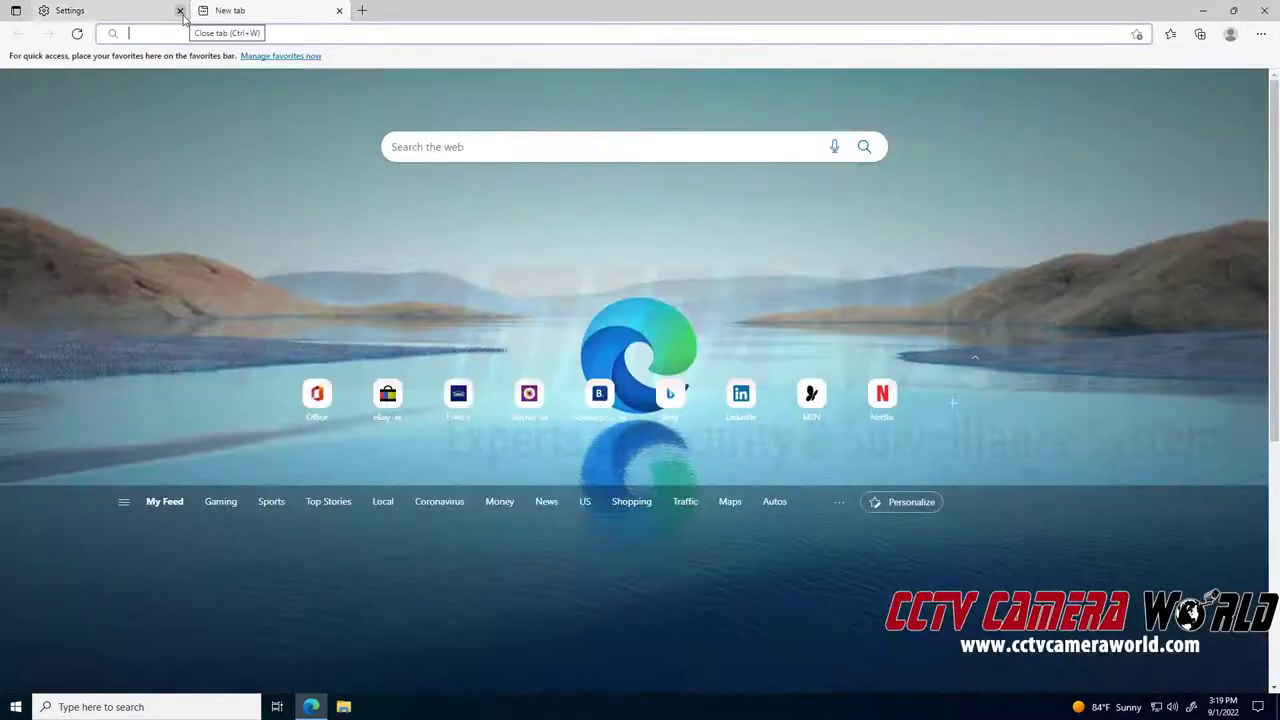
{"action": "left_click", "coordinate": [181, 12]}
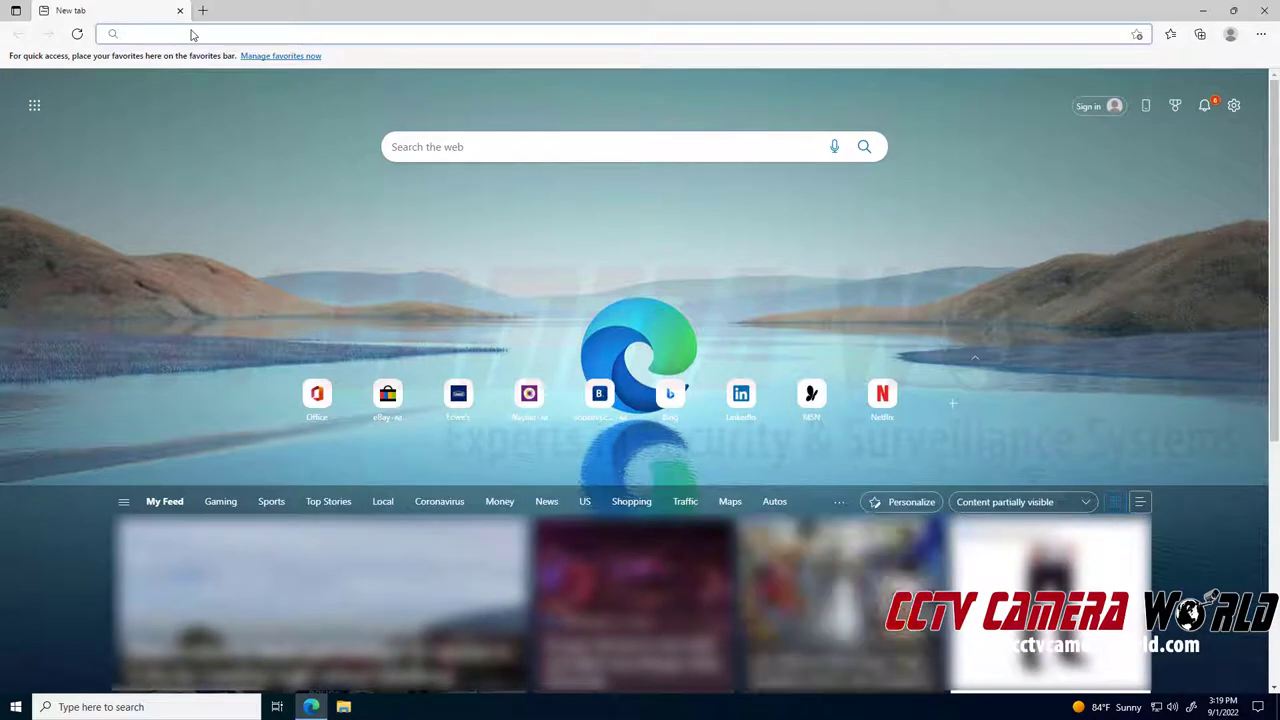
{"action": "type", "text": "192"}
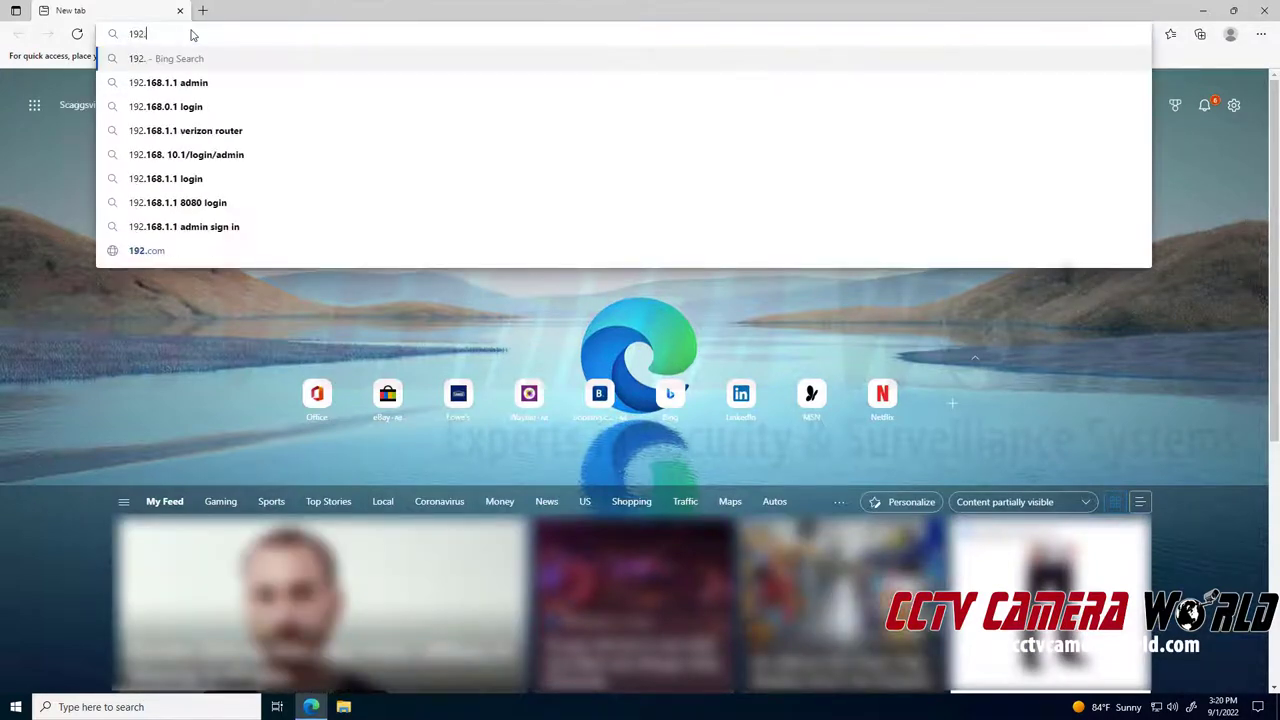
{"action": "type", "text": ".168.1.108"}
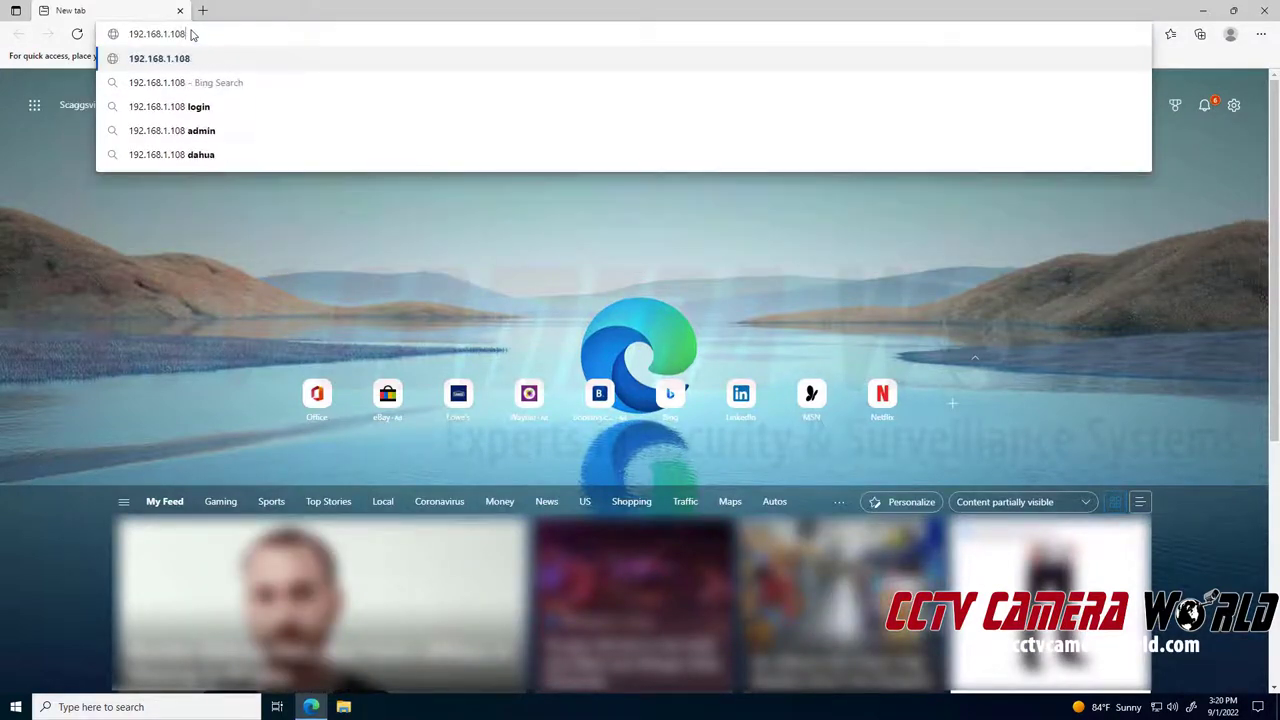
{"action": "key", "text": "BackSpace"}
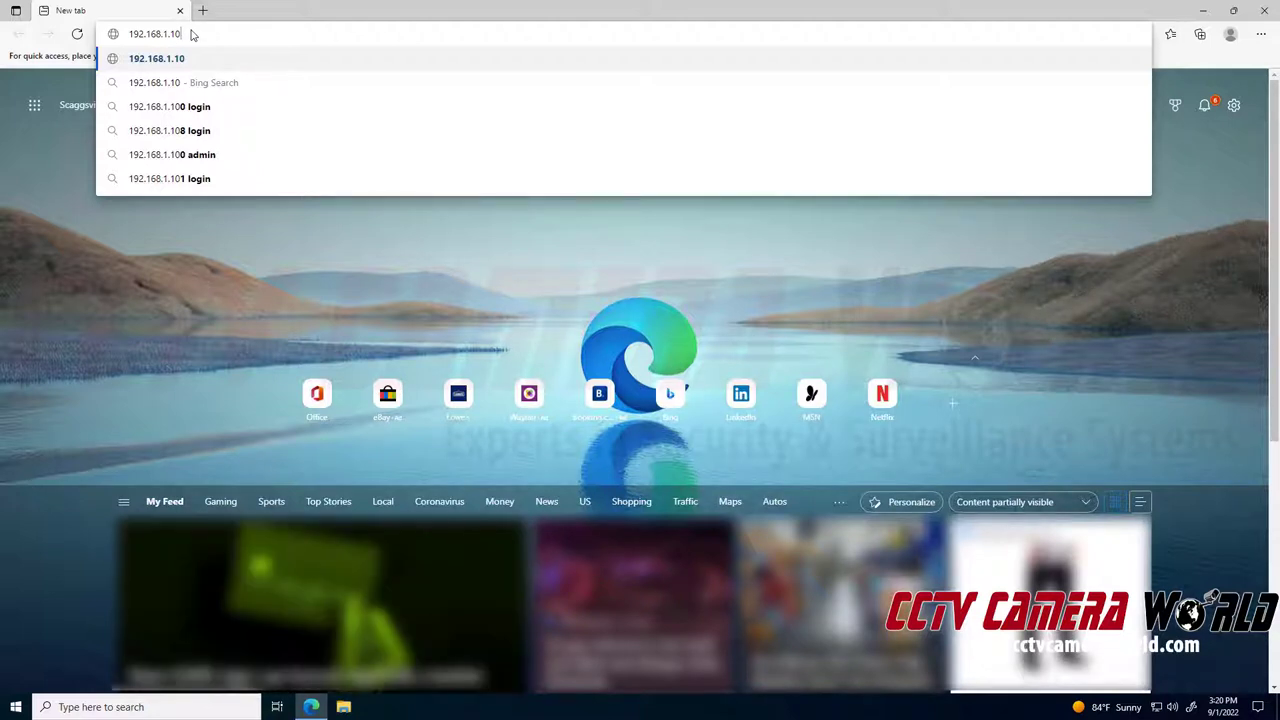
{"action": "type", "text": "9"}
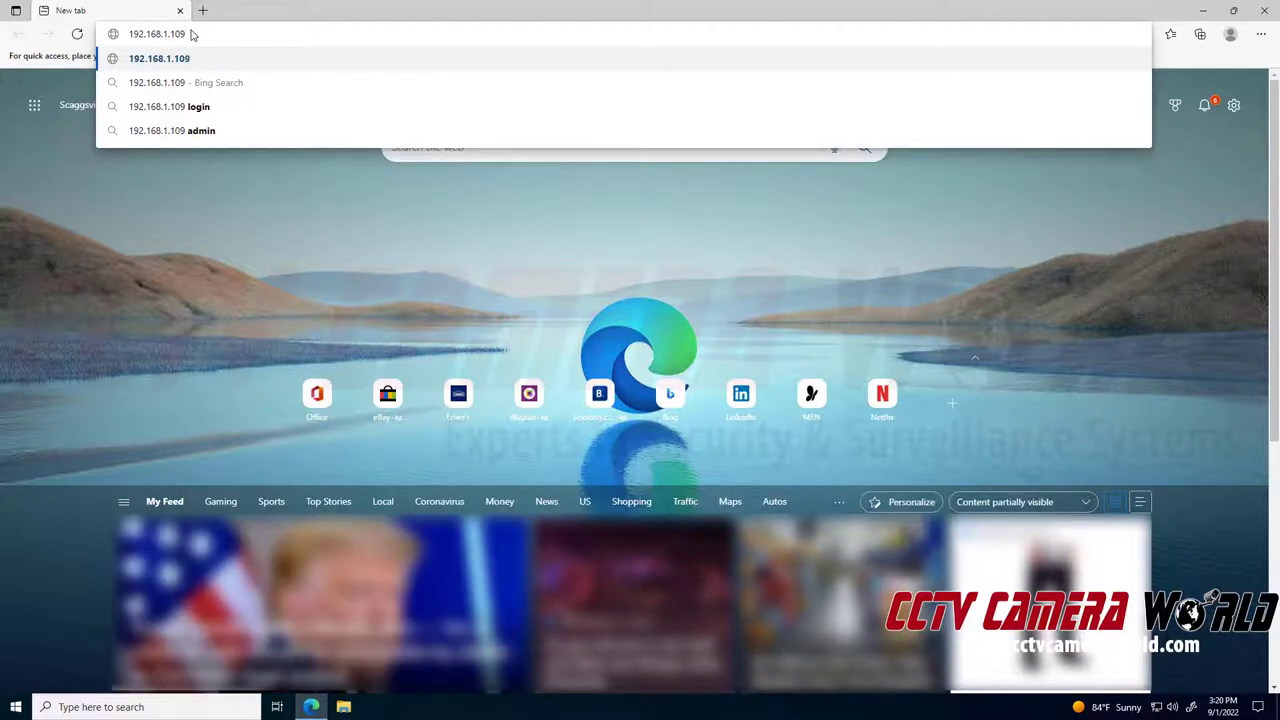
{"action": "key", "text": "Return"}
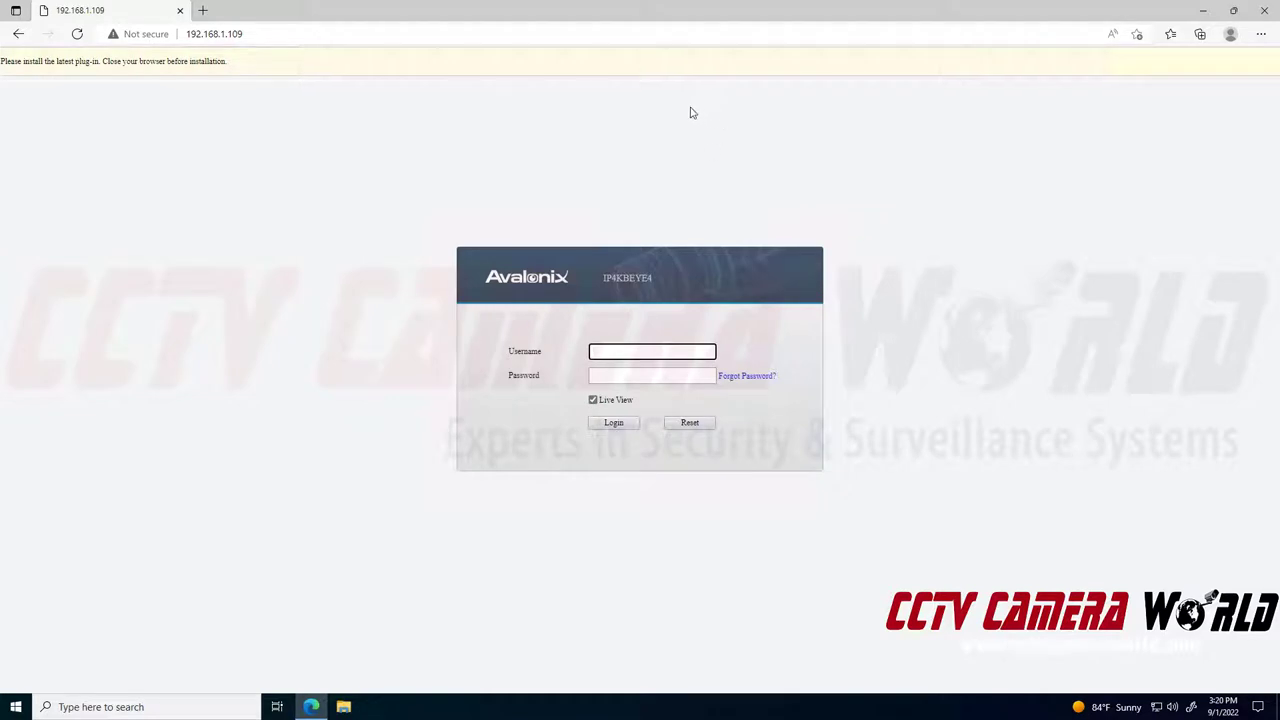
Reload the Avalonix camera login page in Internet Explorer mode from the Edge menu
{"action": "left_click_drag", "start_coordinate": [15, 62], "coordinate": [99, 62]}
{"action": "left_click", "coordinate": [309, 113]}
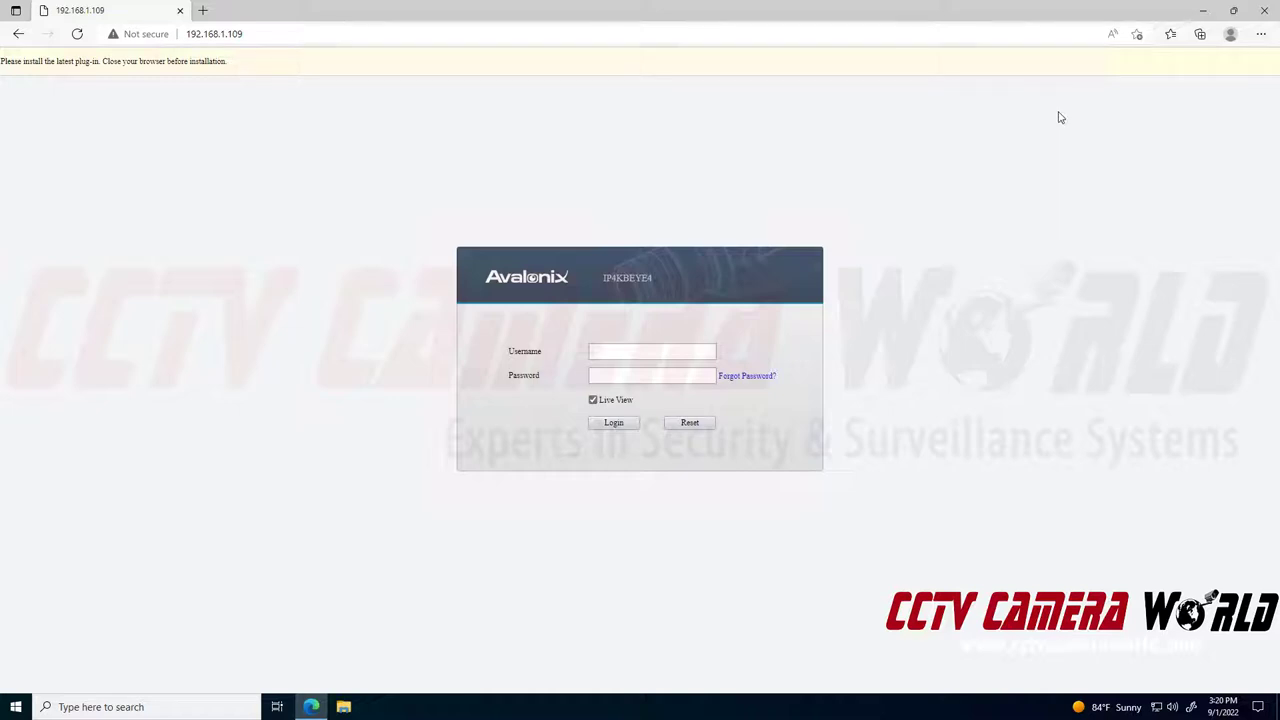
{"action": "left_click", "coordinate": [1262, 36]}
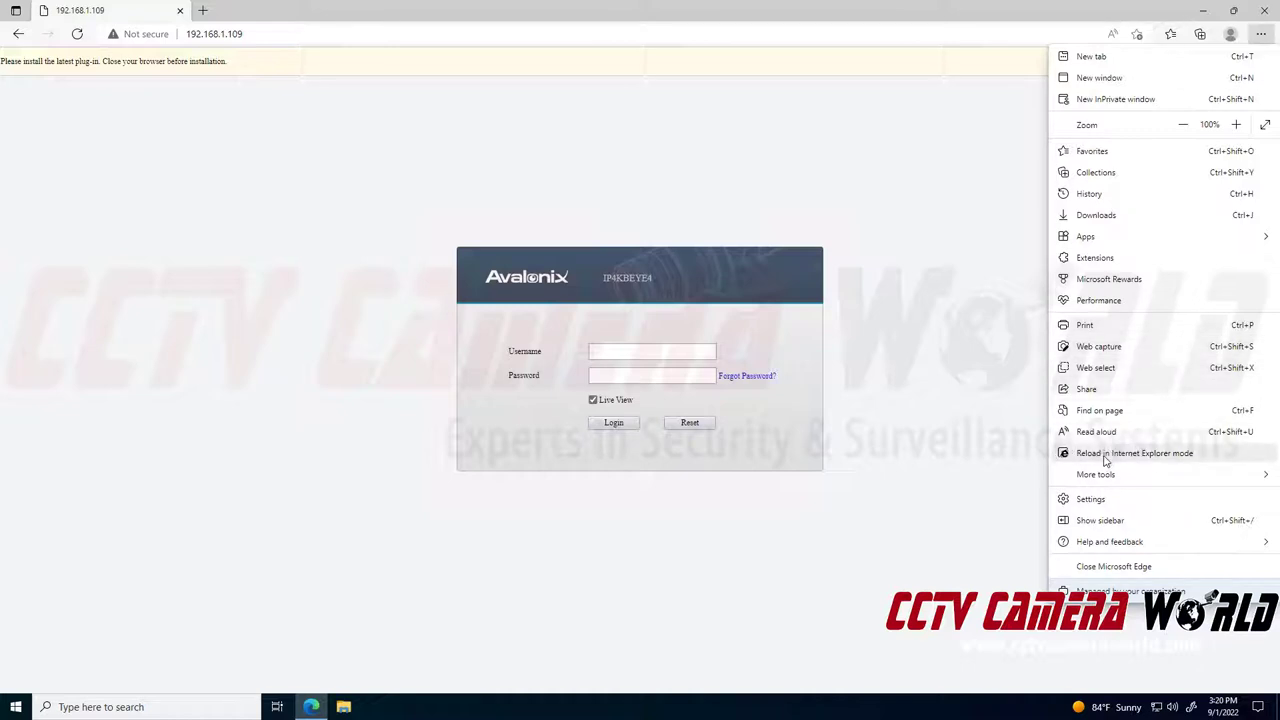
{"action": "left_click", "coordinate": [1105, 458]}
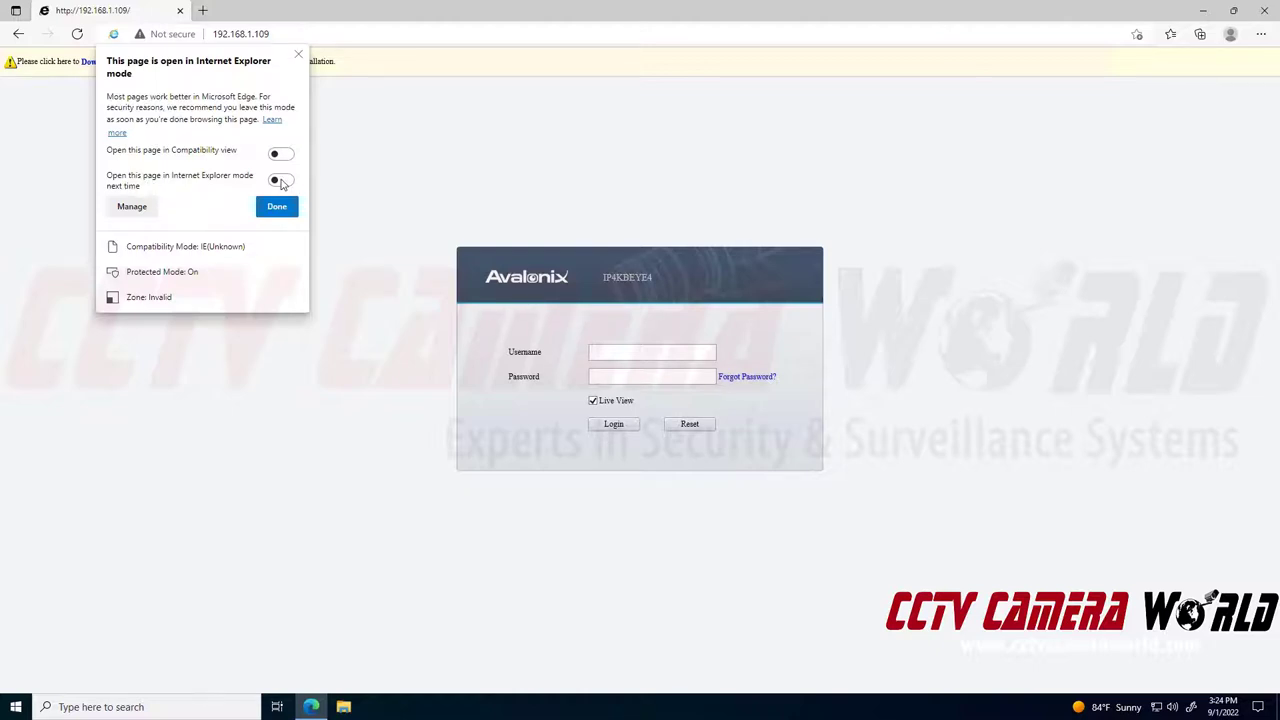
Turn on 'Open this page in Internet Explorer mode next time' and dismiss the panel with Done
{"action": "left_click", "coordinate": [281, 181]}
{"action": "left_click", "coordinate": [277, 208]}
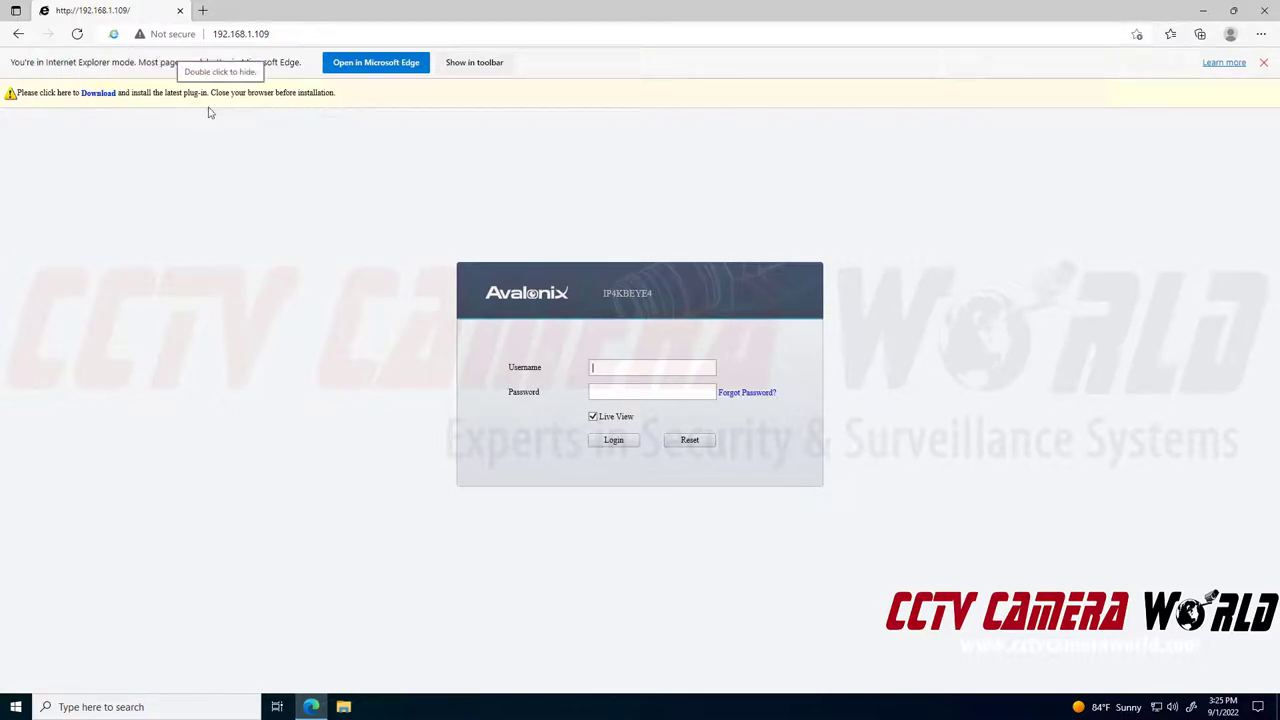
Download and install the Surveillance Viewer plug-in past the SmartScreen warning, then close Edge
{"action": "left_click", "coordinate": [100, 93]}
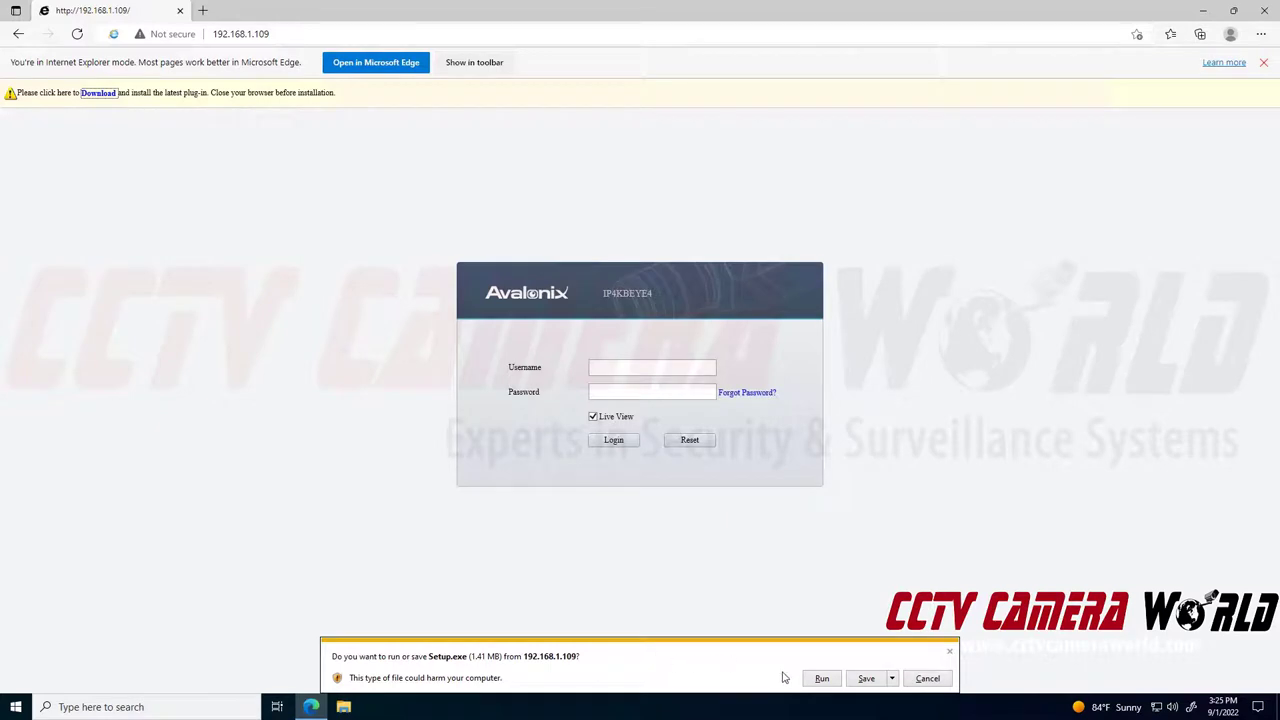
{"action": "left_click", "coordinate": [821, 681]}
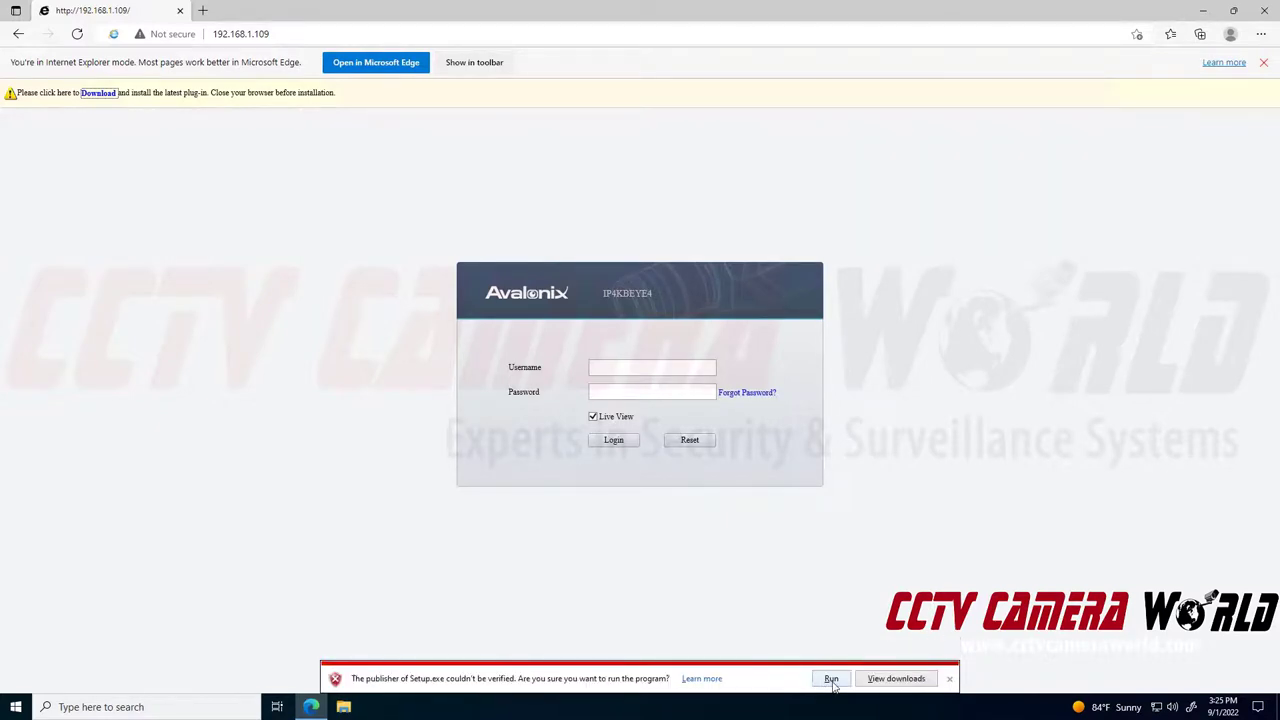
{"action": "left_click", "coordinate": [823, 684]}
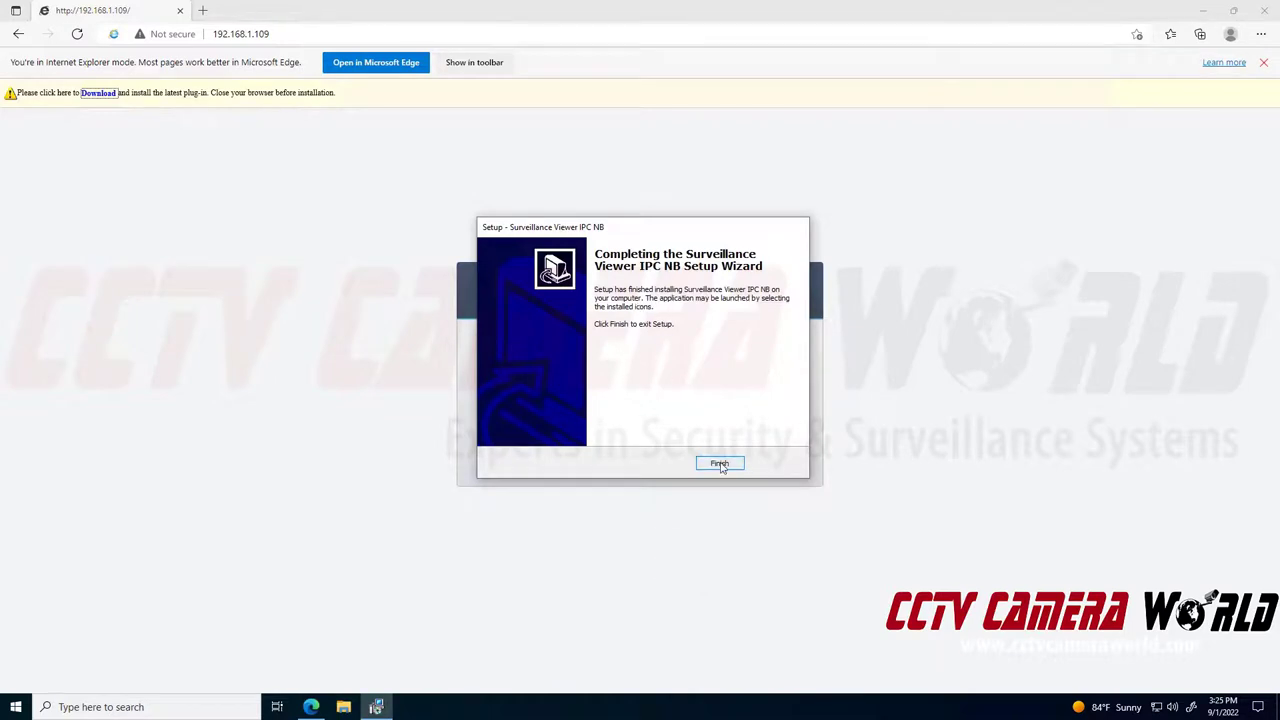
{"action": "left_click", "coordinate": [720, 464]}
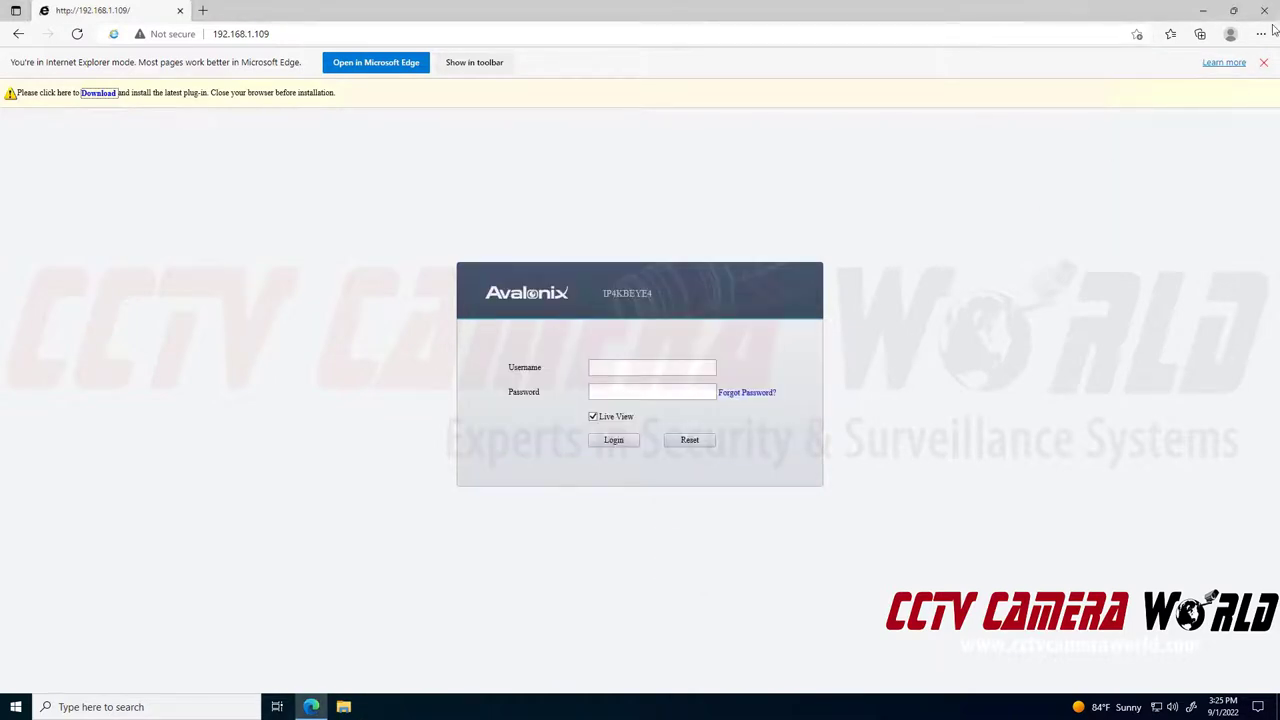
{"action": "left_click", "coordinate": [1266, 14]}
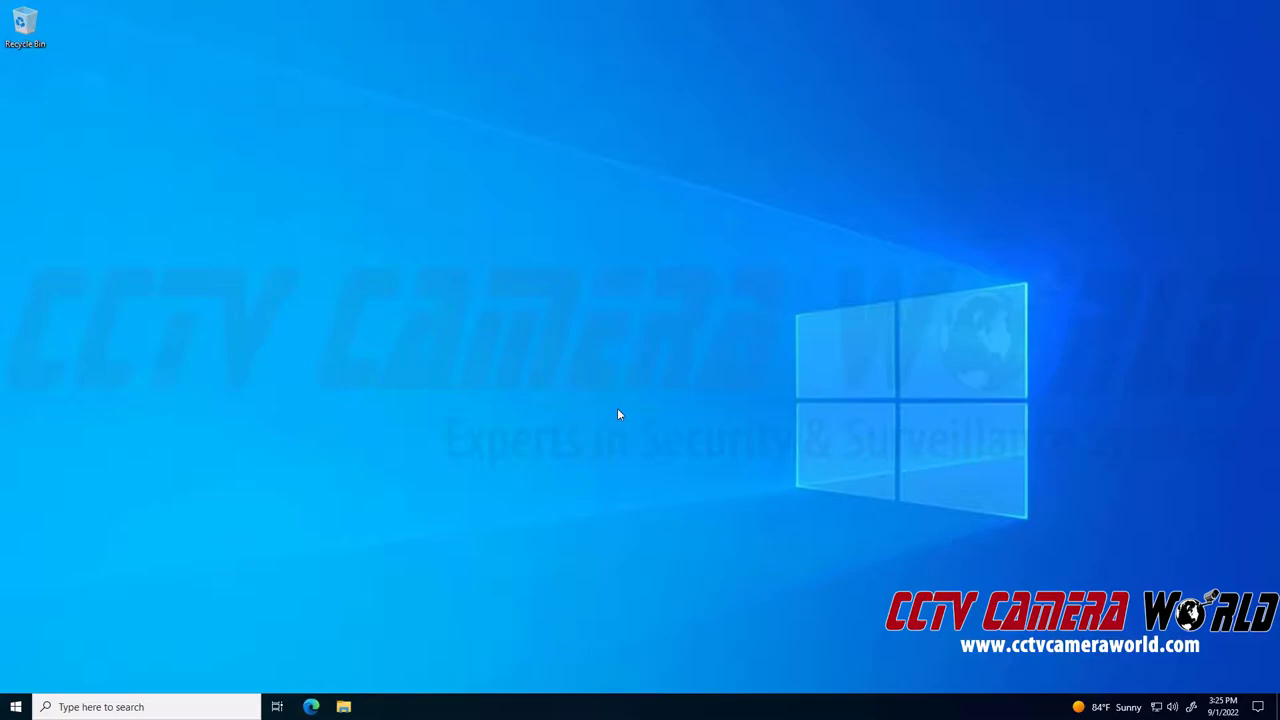
Reopen Edge from the taskbar and load the camera at 192.168.1.109
{"action": "left_click", "coordinate": [311, 707]}
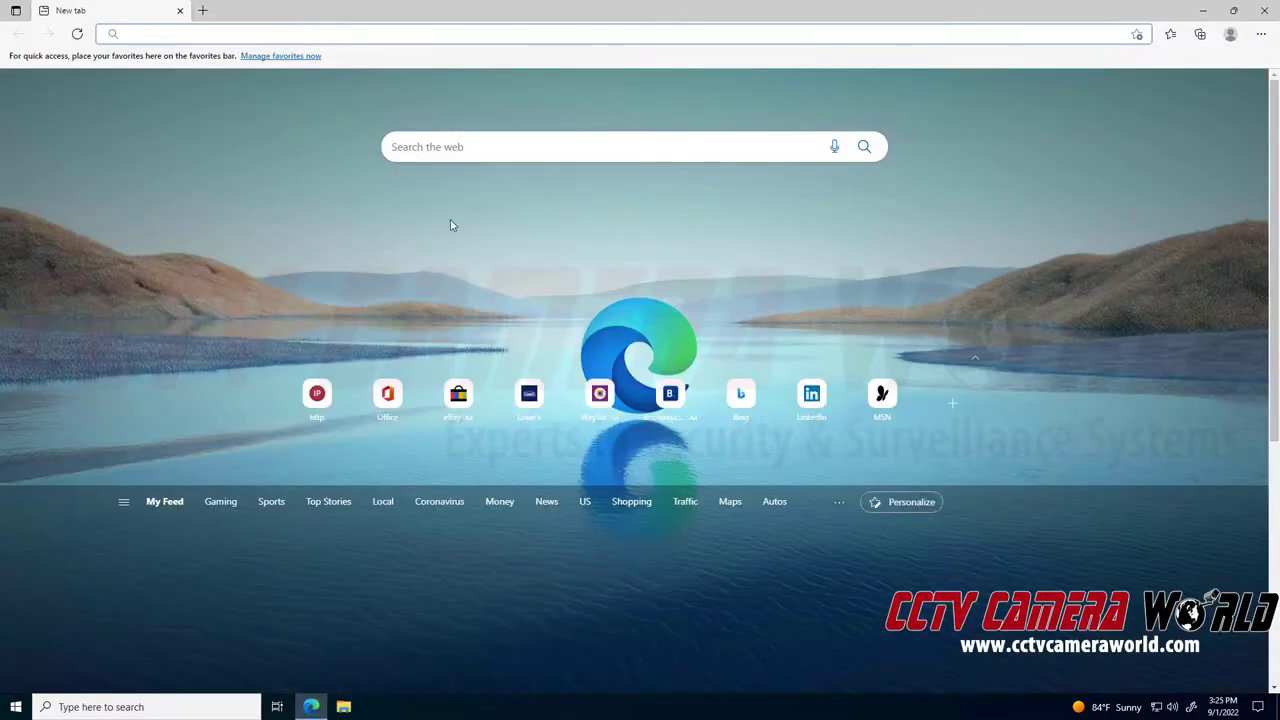
{"action": "type", "text": "192."}
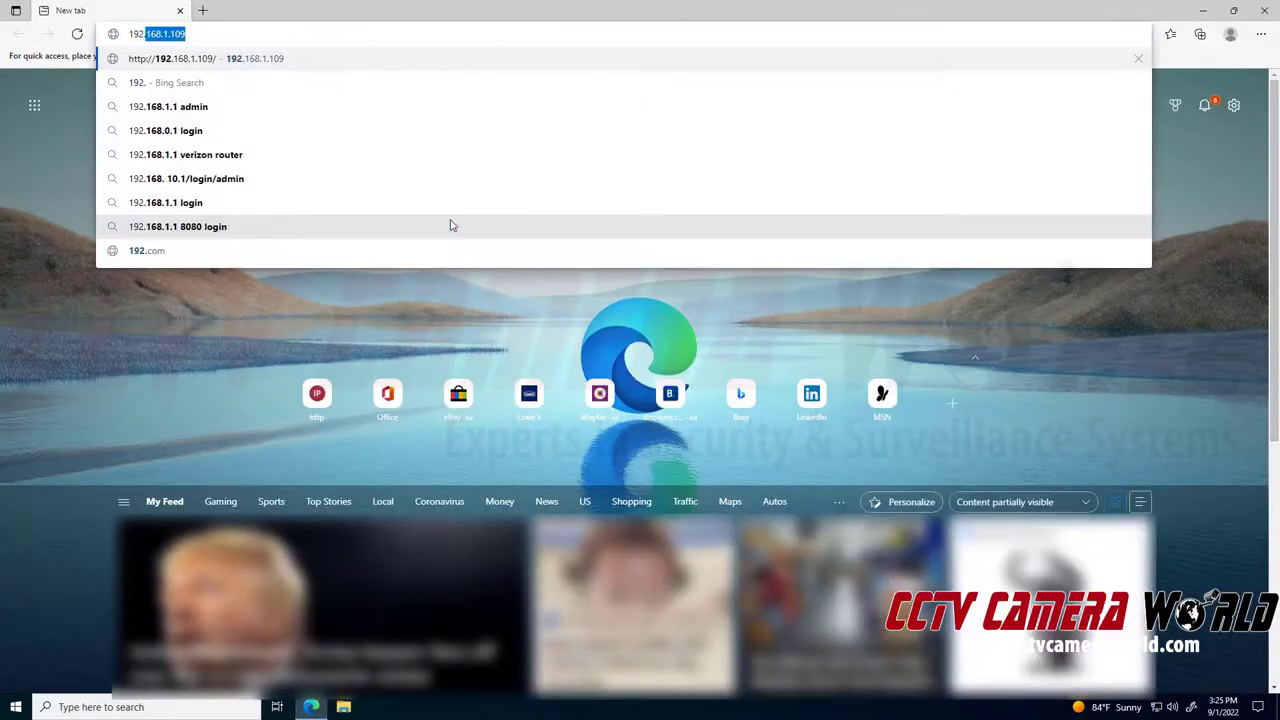
{"action": "type", "text": "168.1.109"}
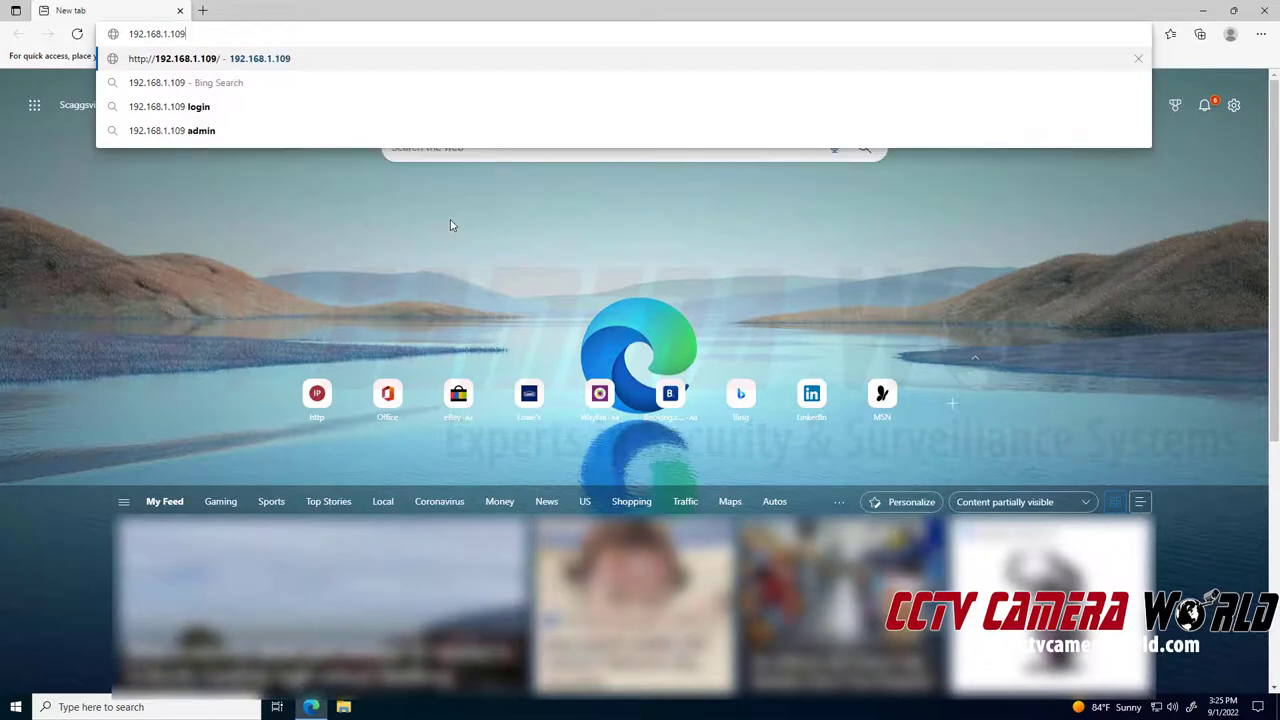
{"action": "key", "text": "Return"}
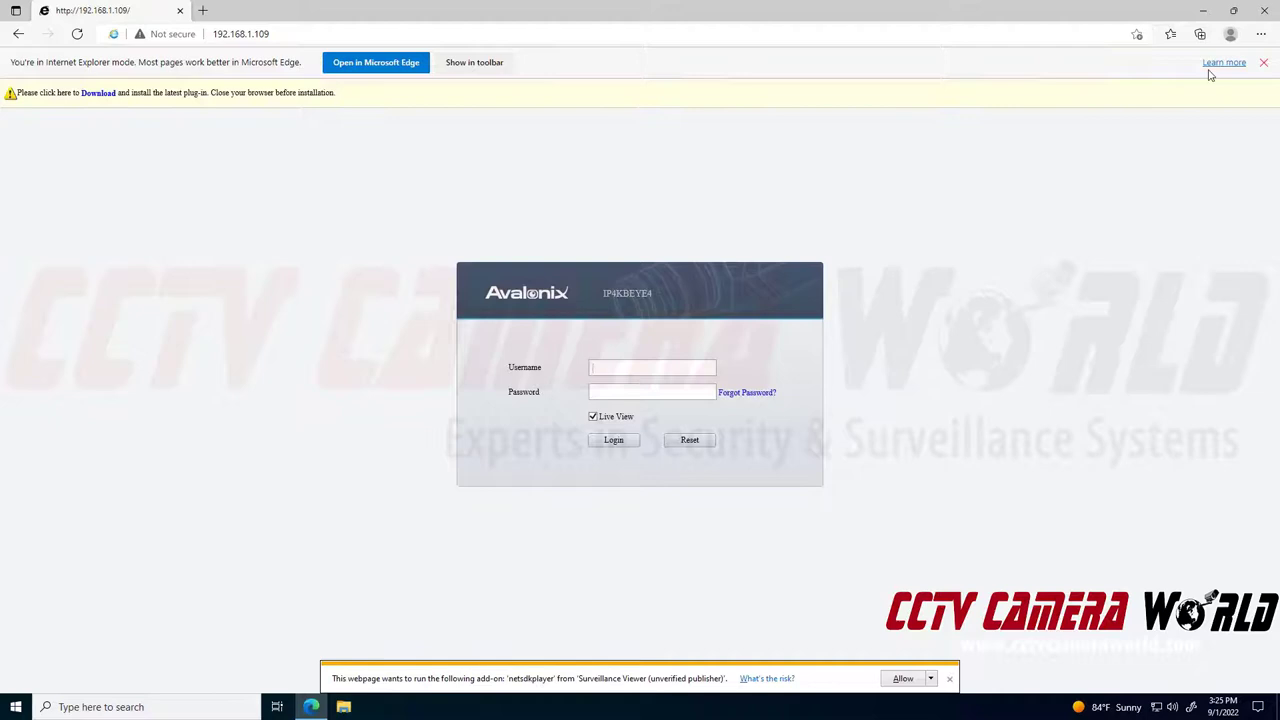
Allow the netsdkplayer add-on for all websites and confirm the page is still in IE mode
{"action": "left_click", "coordinate": [1261, 34]}
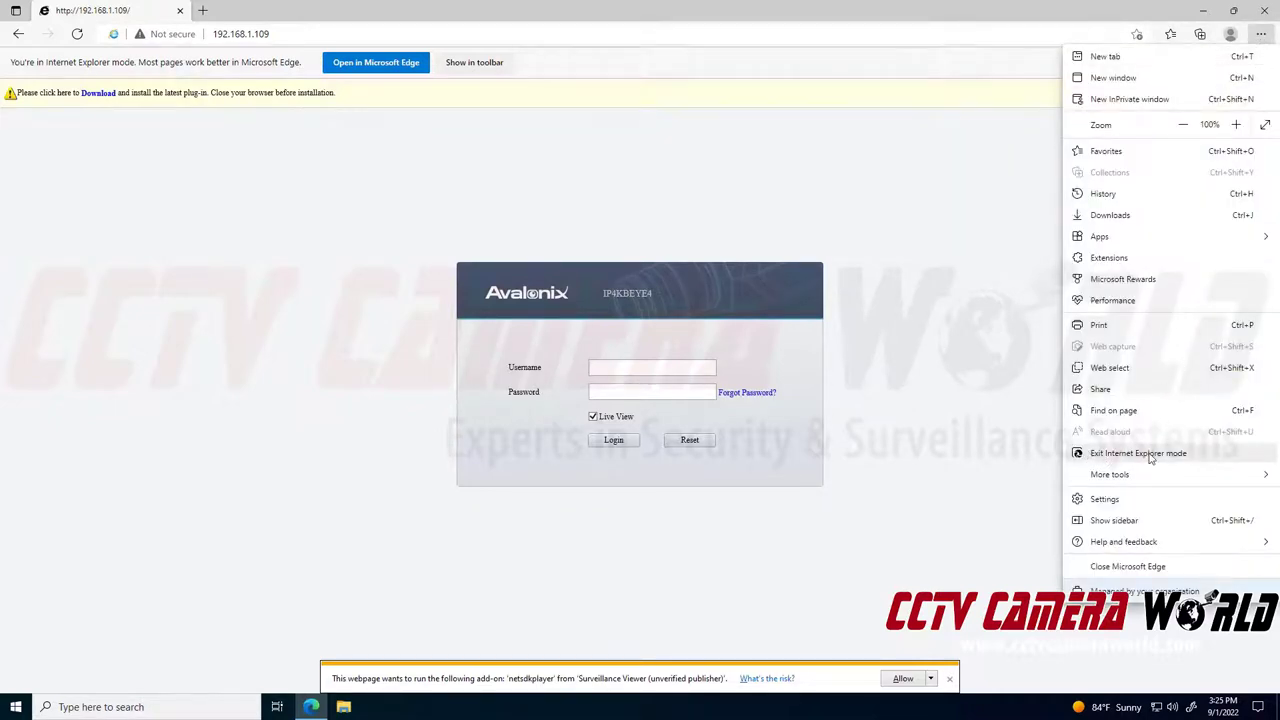
{"action": "left_click", "coordinate": [803, 607]}
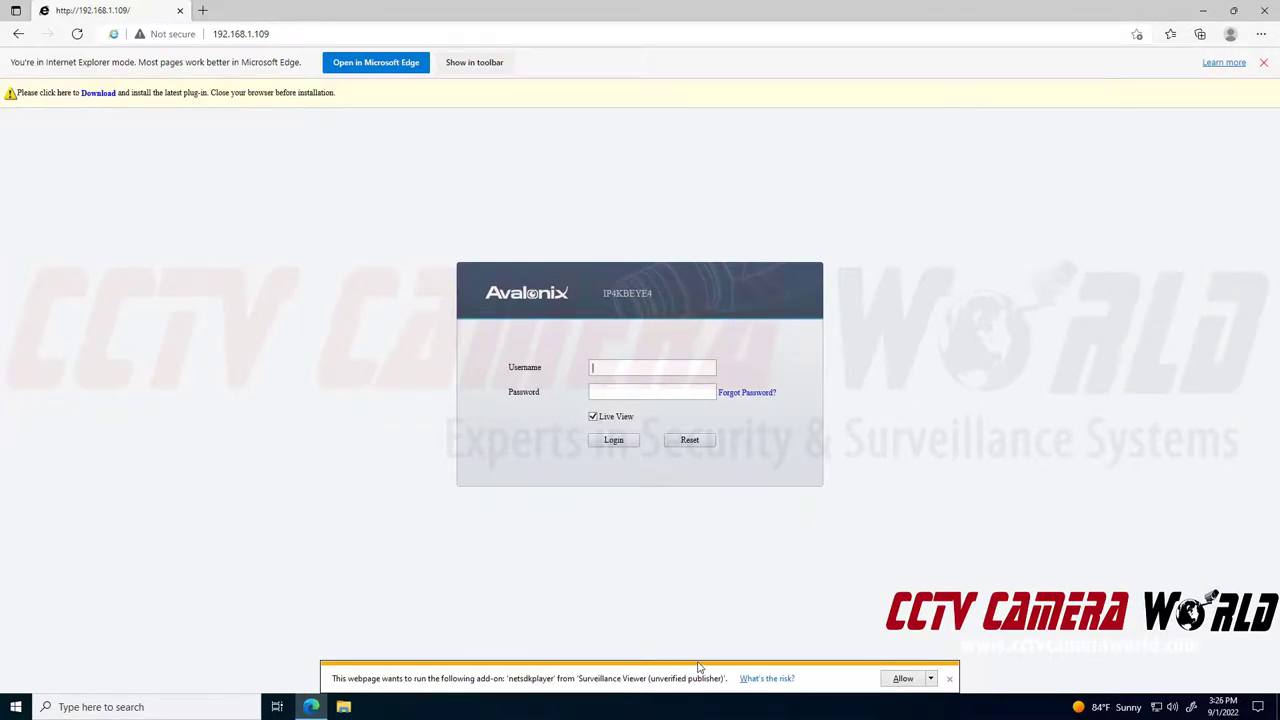
{"action": "left_click", "coordinate": [931, 678]}
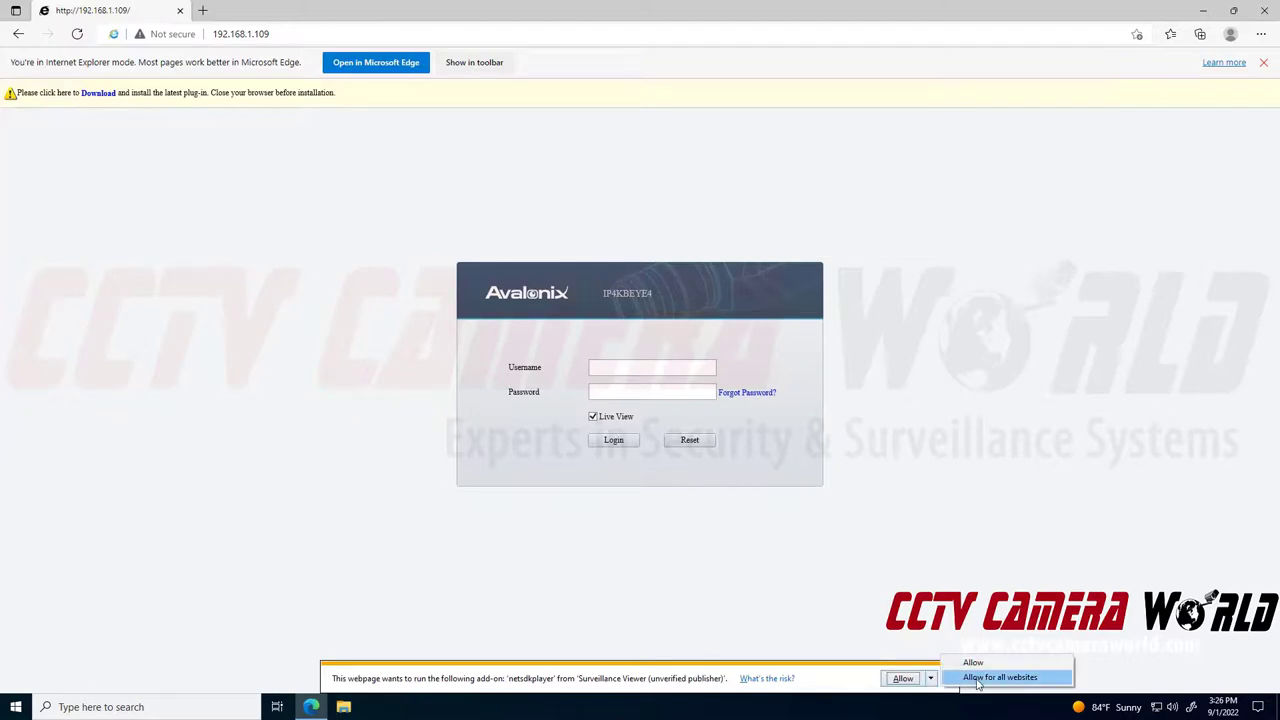
{"action": "left_click", "coordinate": [978, 680]}
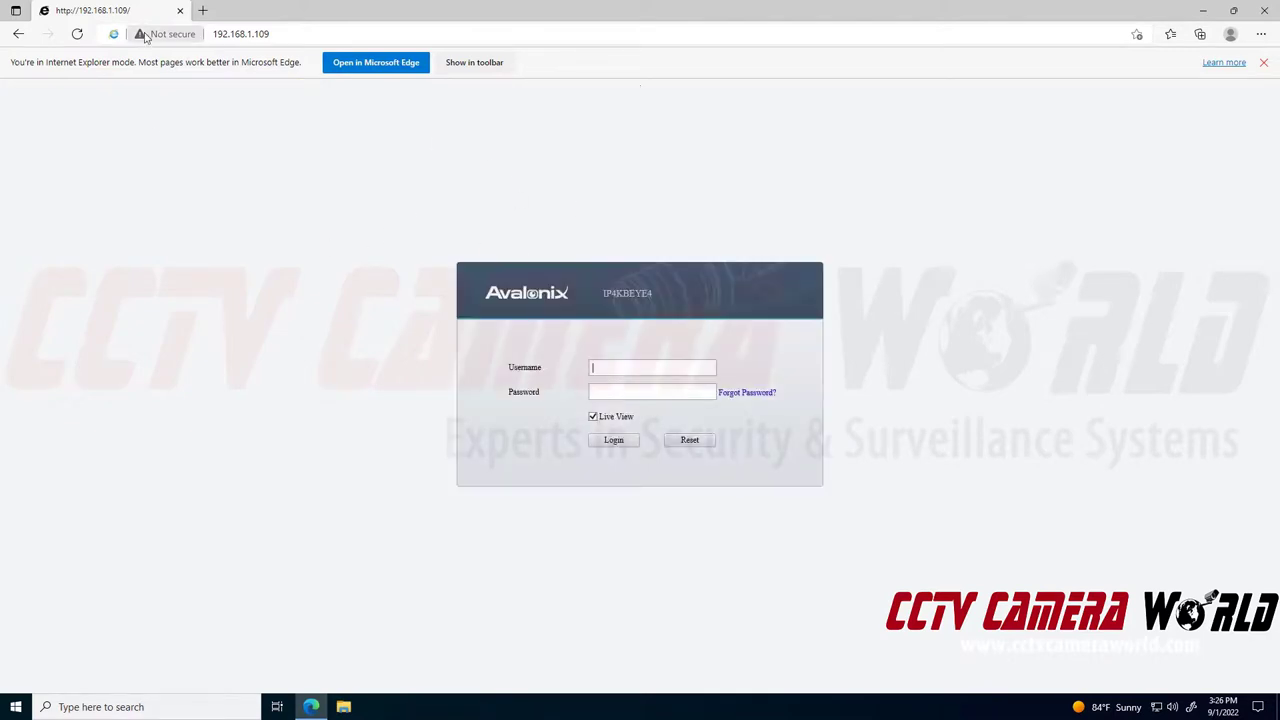
{"action": "left_click", "coordinate": [1261, 33]}
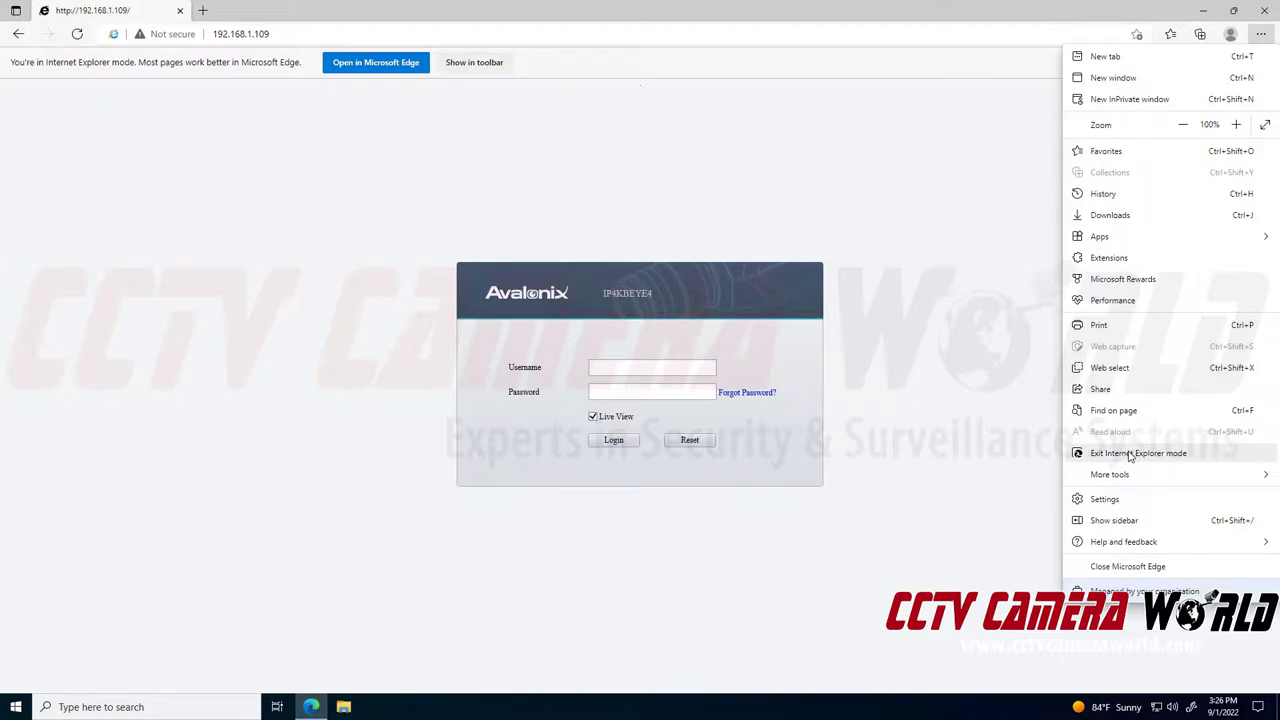
{"action": "left_click", "coordinate": [975, 483]}
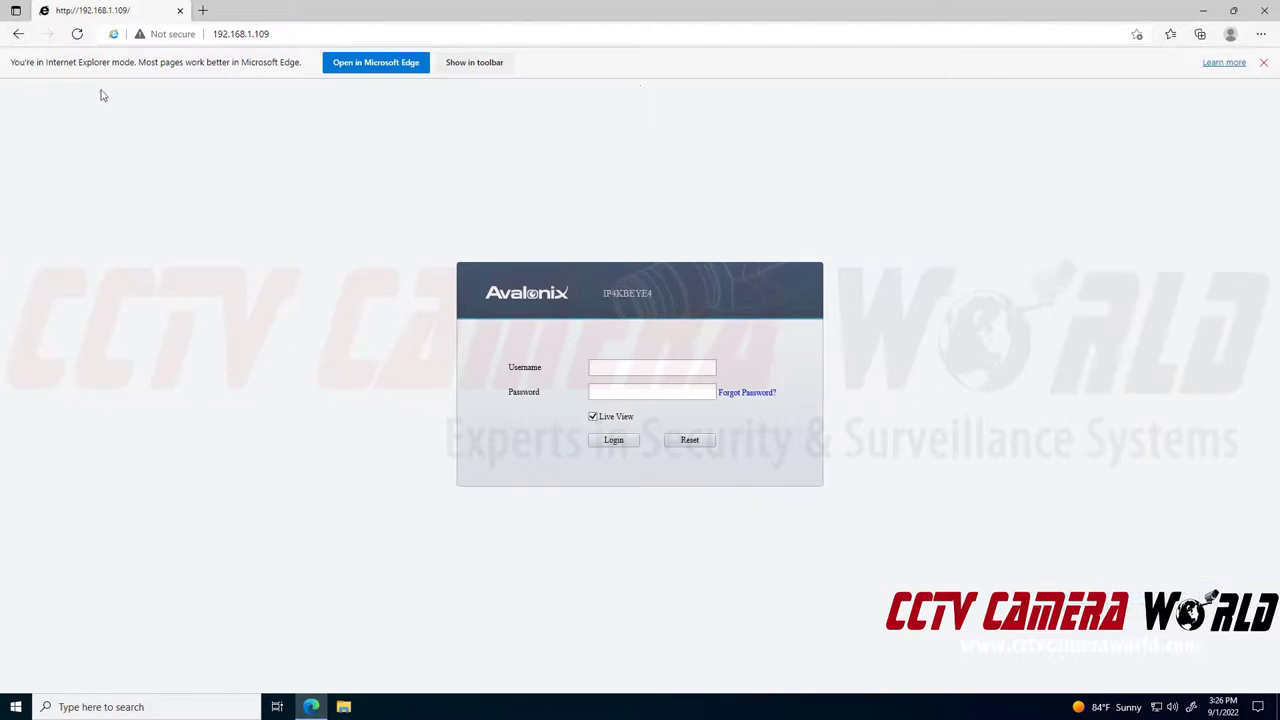
Enter the camera username and password on the Avalonix login page and submit
{"action": "left_click", "coordinate": [610, 368]}
{"action": "type", "text": "admin"}
{"action": "left_click", "coordinate": [613, 446]}
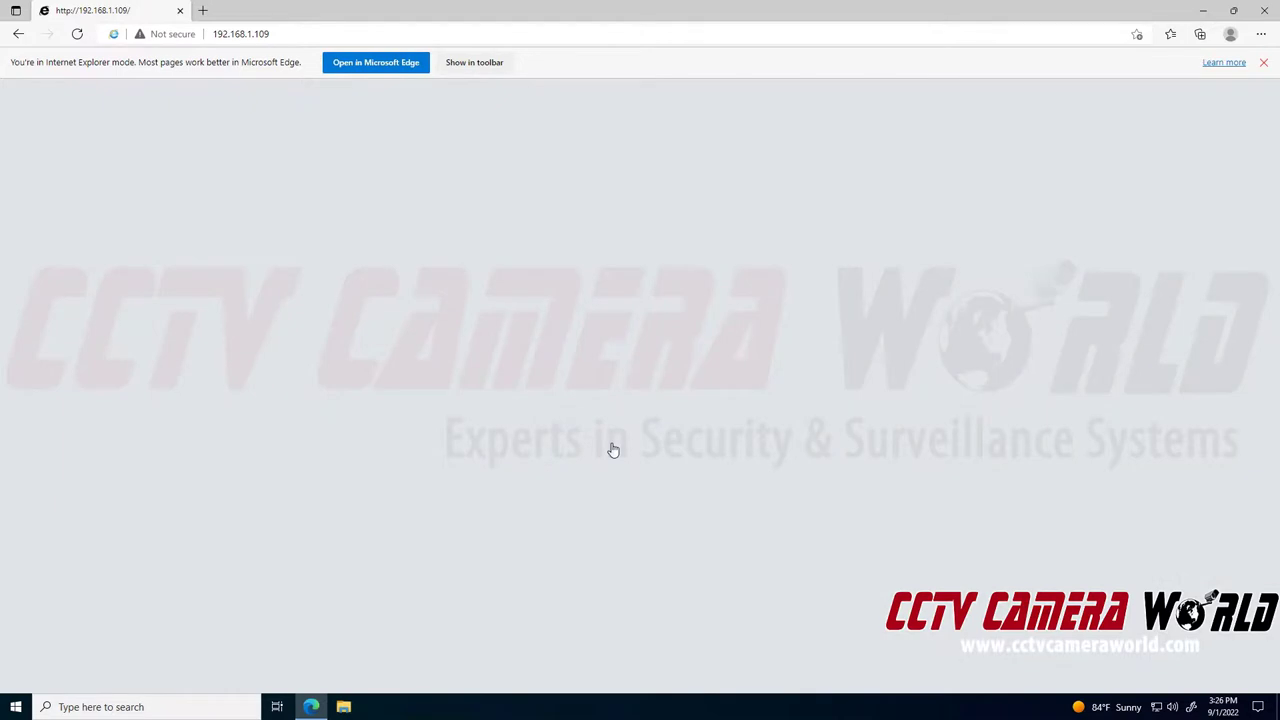